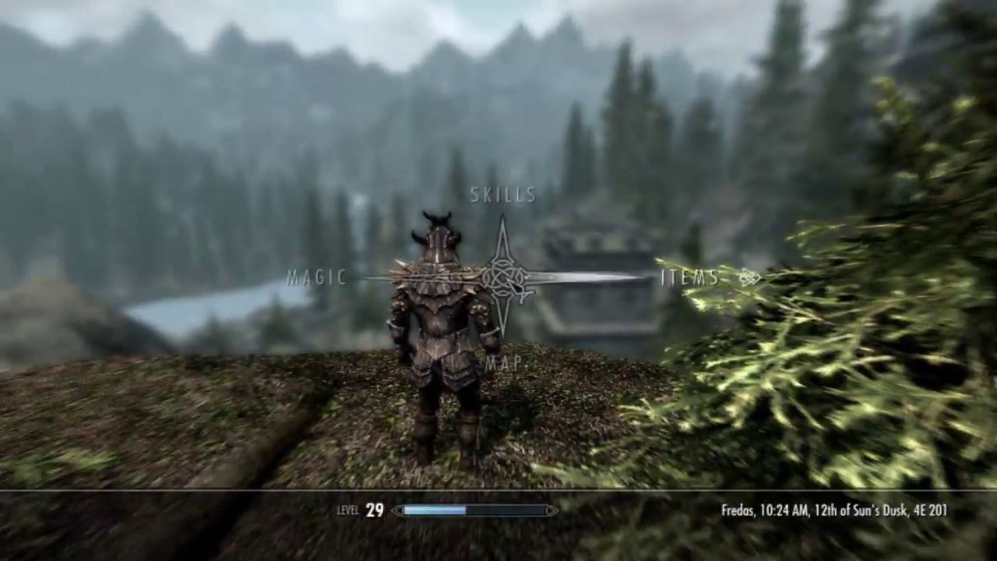
# Inspect the Dragonscale Boots in Skyrim's apparel inventory, rotating the preview, then close the inventory
pyautogui.press('Right')
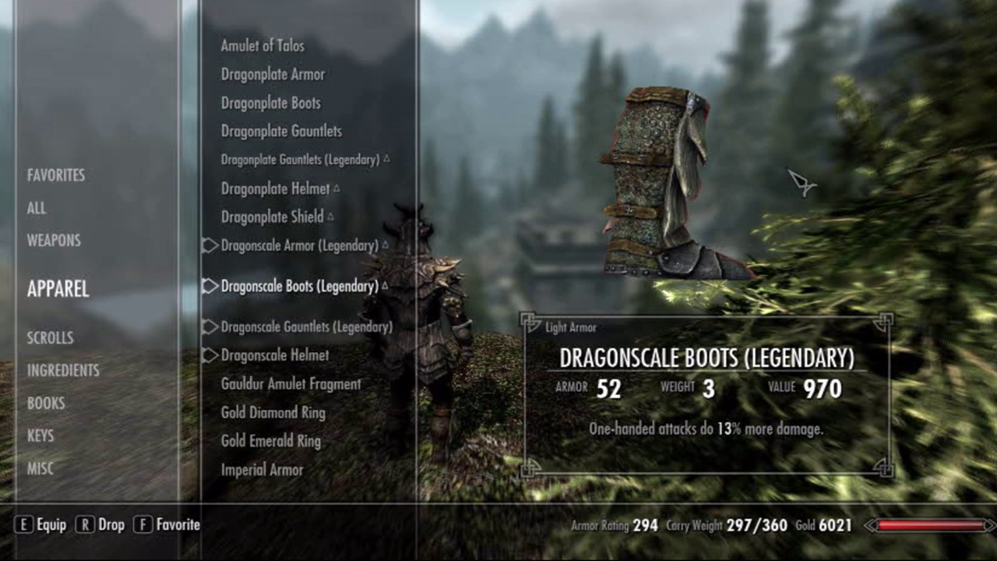
pyautogui.moveTo(794, 184); pyautogui.dragTo(768, 195)
pyautogui.press('Up')
pyautogui.press('Down')
pyautogui.press('Down')
pyautogui.press('Down')
pyautogui.press('Up')
pyautogui.press('Tab')
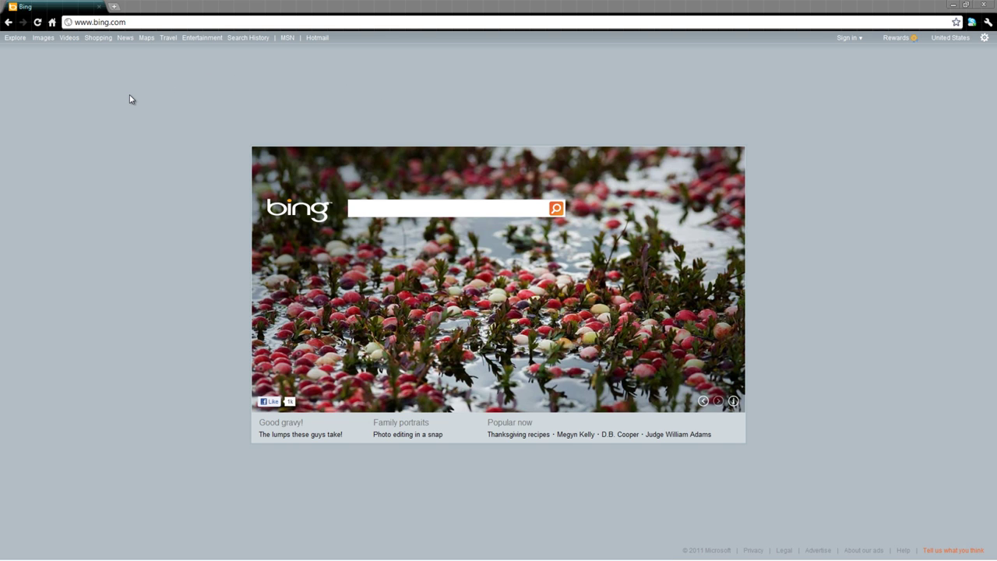
# Load gimp.org in Chrome and open the GIMP Downloads page
pyautogui.click(146, 22)
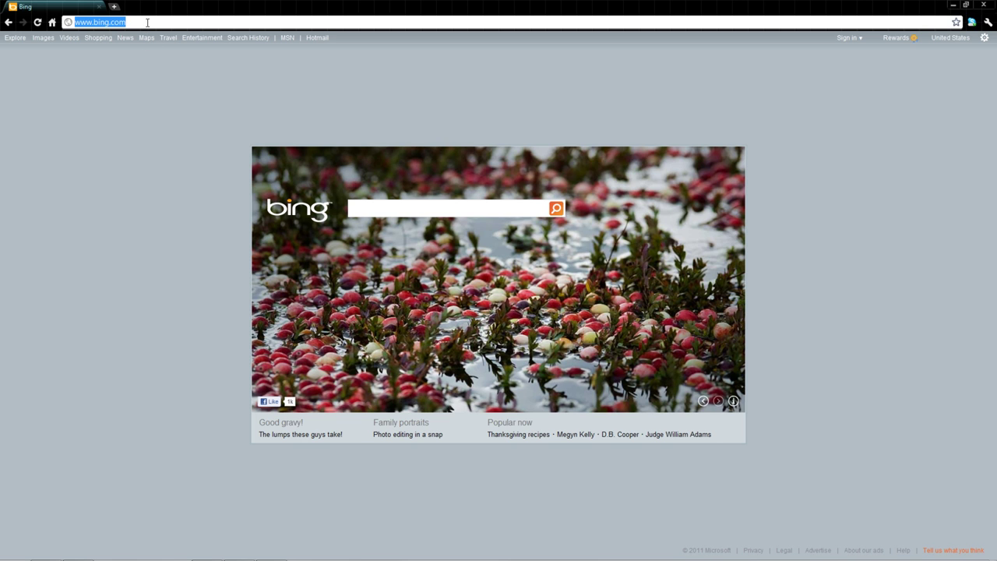
pyautogui.write('gimp')
pyautogui.press('Delete')
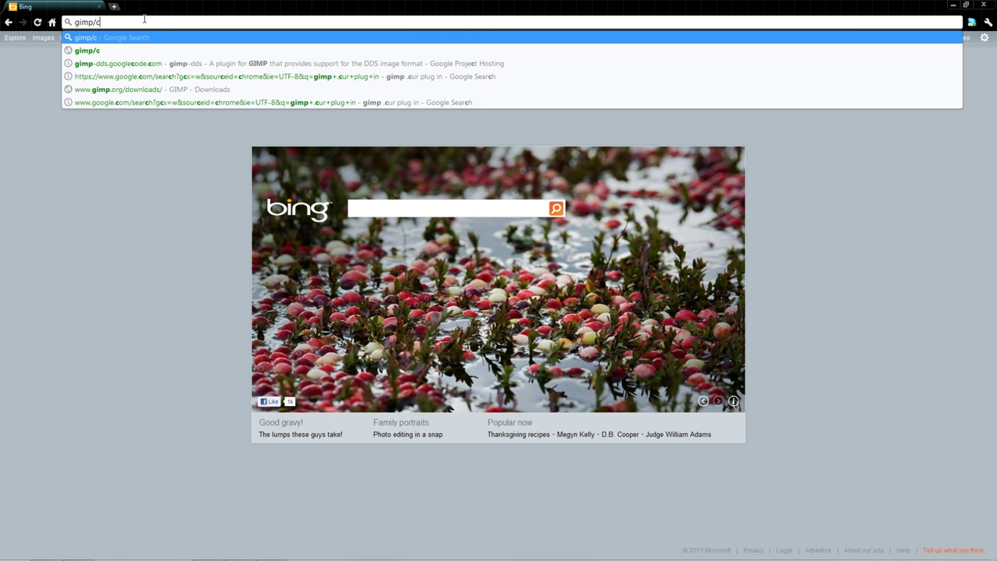
pyautogui.write('.org')
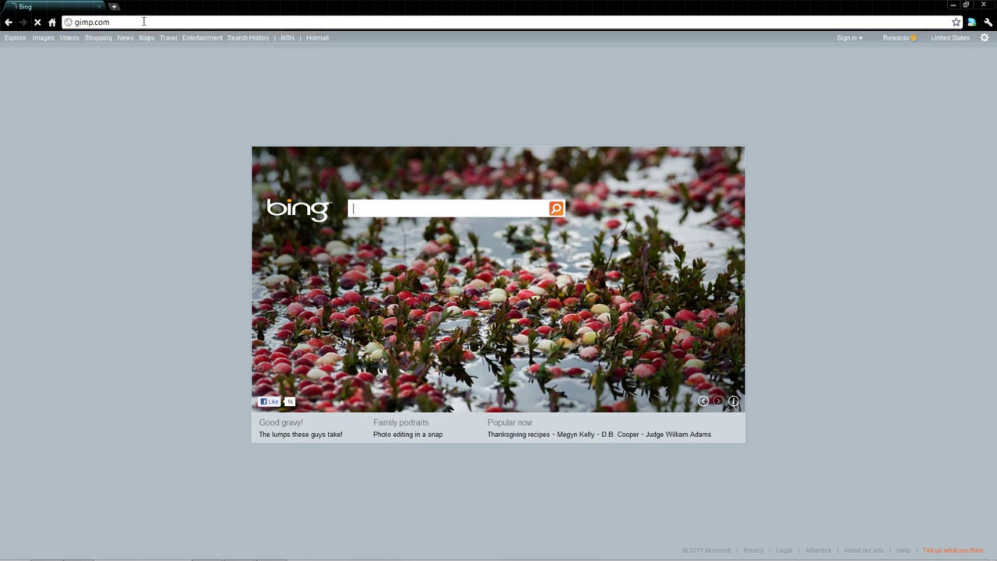
pyautogui.press('Return')
pyautogui.click(561, 139)
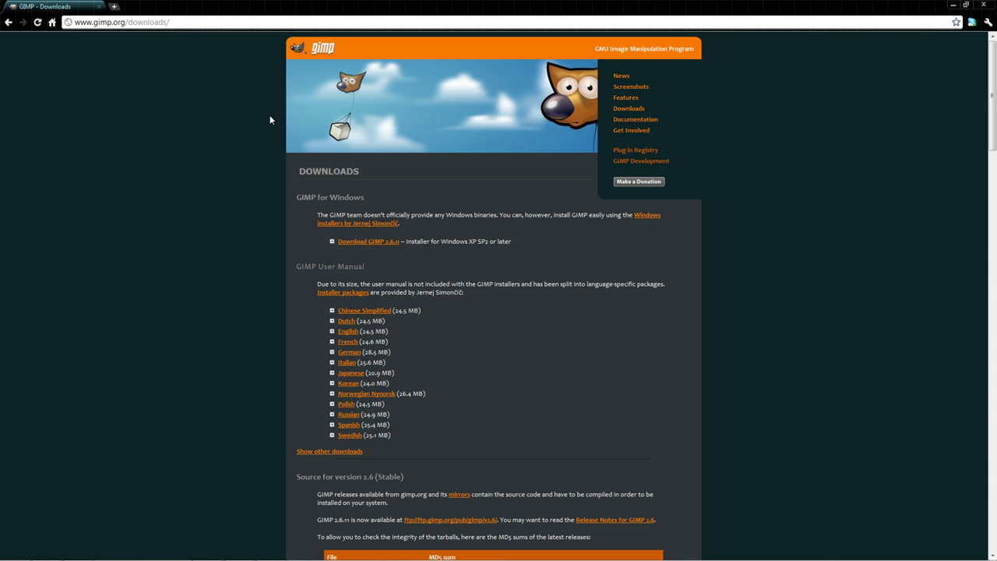
pyautogui.click(198, 22)
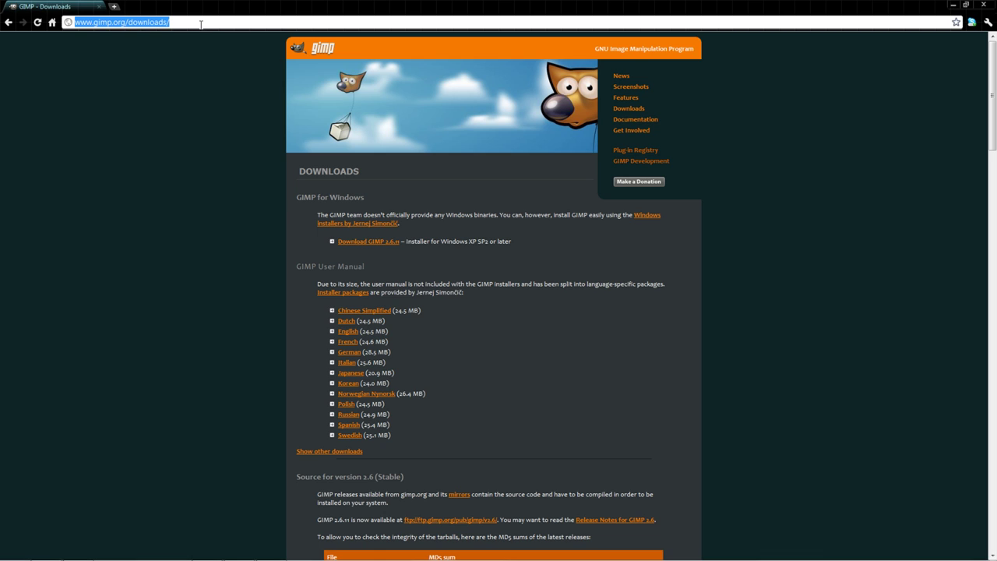
# Go to the gimp-dds.googlecode.com project and download gimp-dds-win32-2.0.9.zip
pyautogui.write('gimp.org')
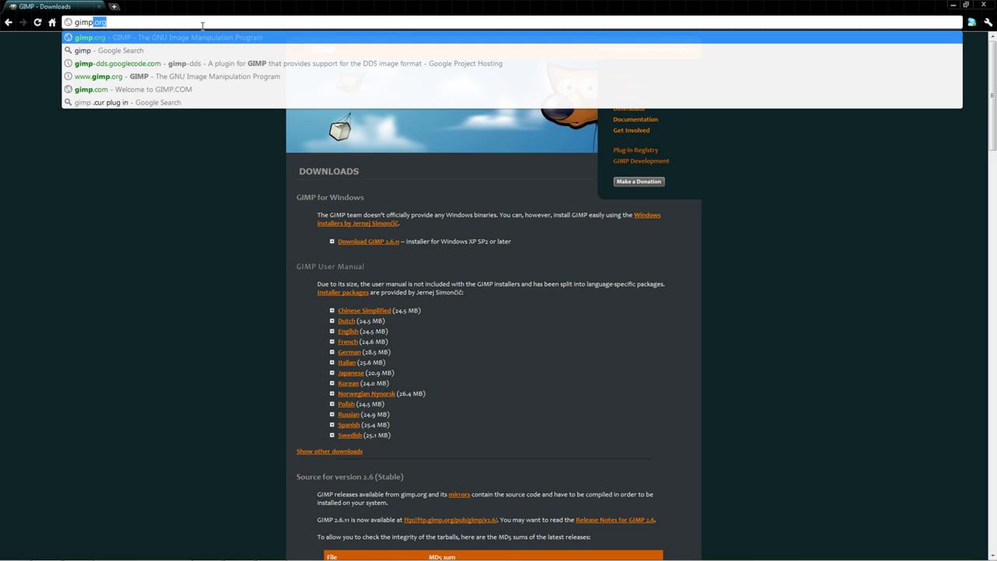
pyautogui.press('Down')
pyautogui.press('Down')
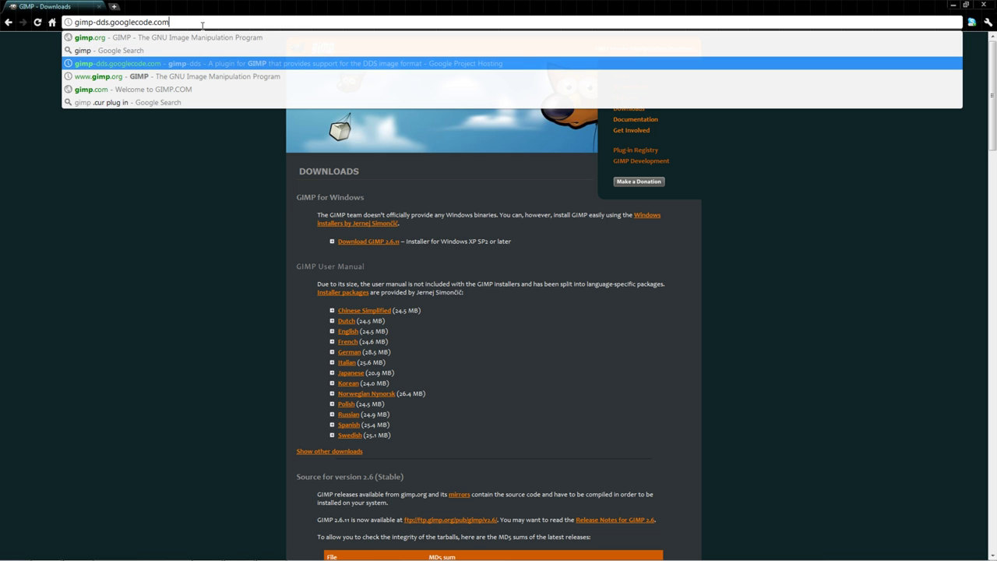
pyautogui.press('Return')
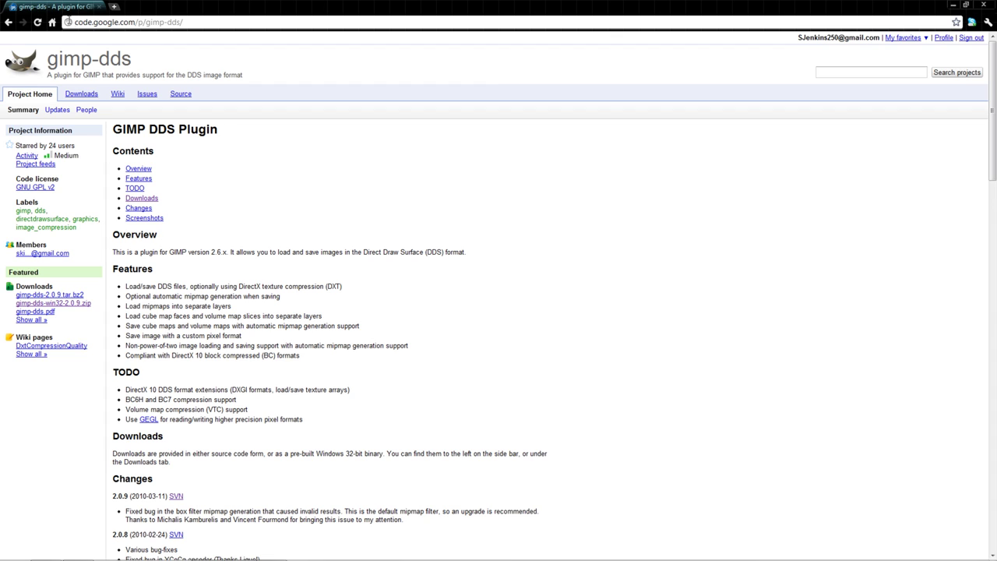
pyautogui.click(60, 304)
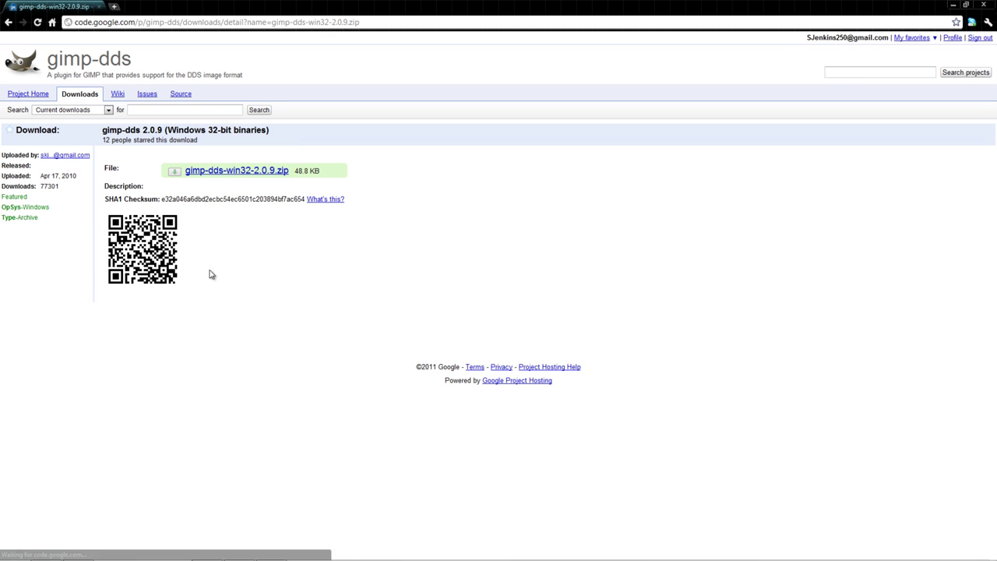
pyautogui.click(244, 172)
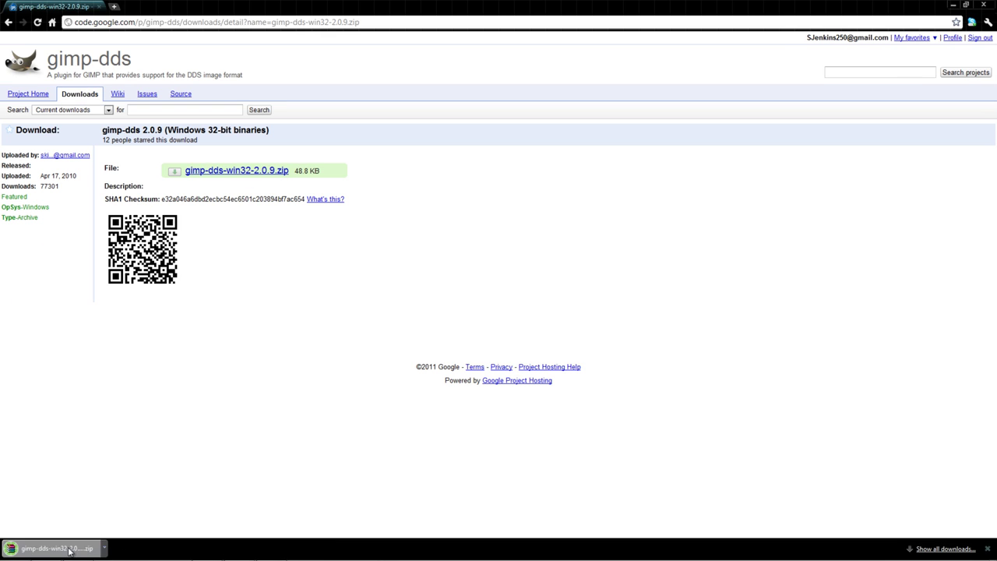
pyautogui.click(115, 7)
pyautogui.write('winrar')
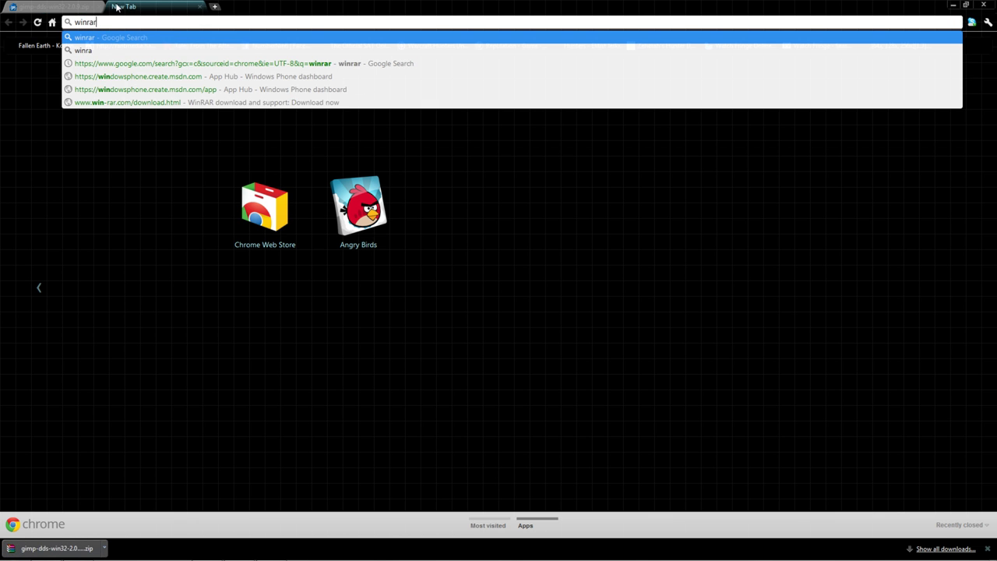
pyautogui.press('Return')
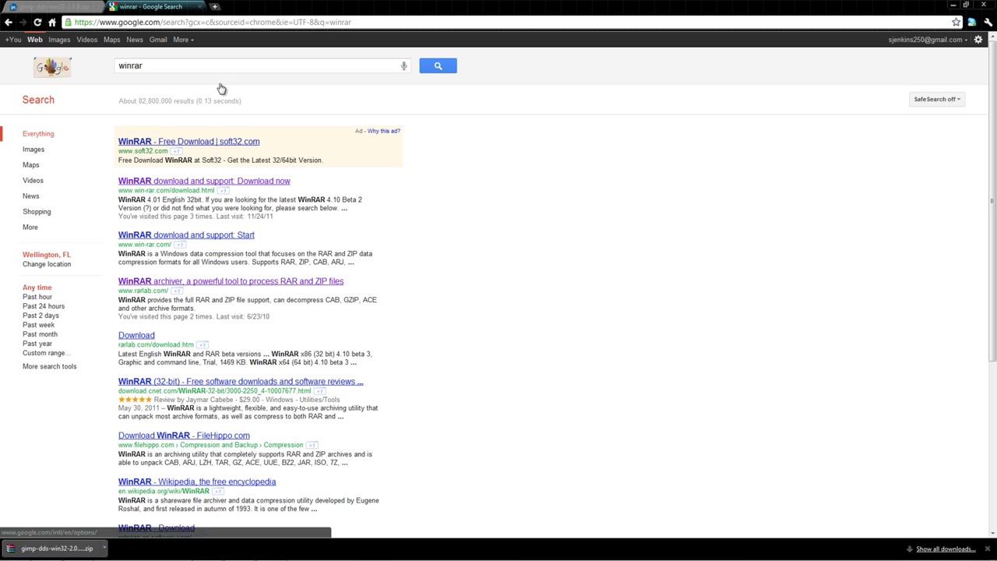
pyautogui.click(189, 180)
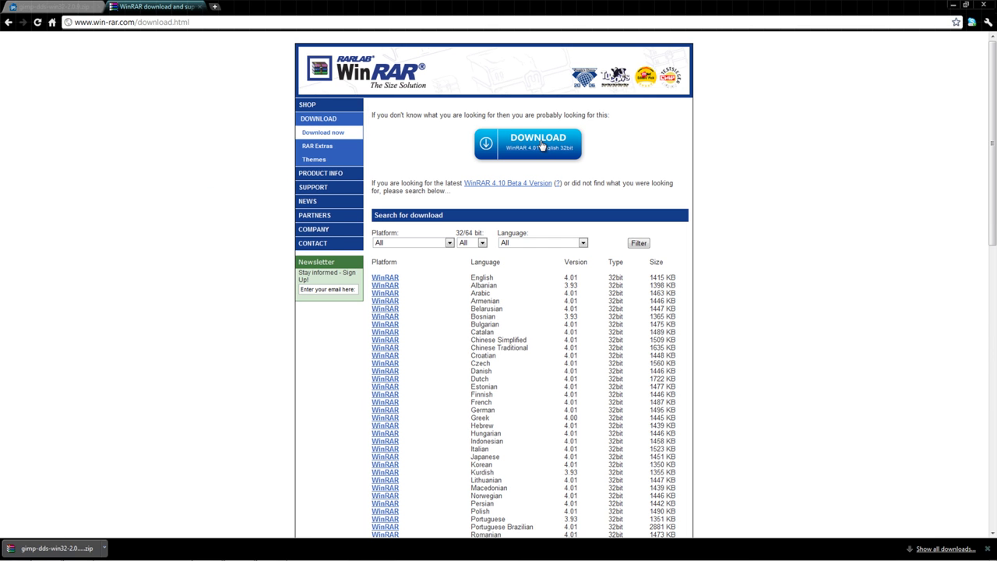
pyautogui.click(551, 142)
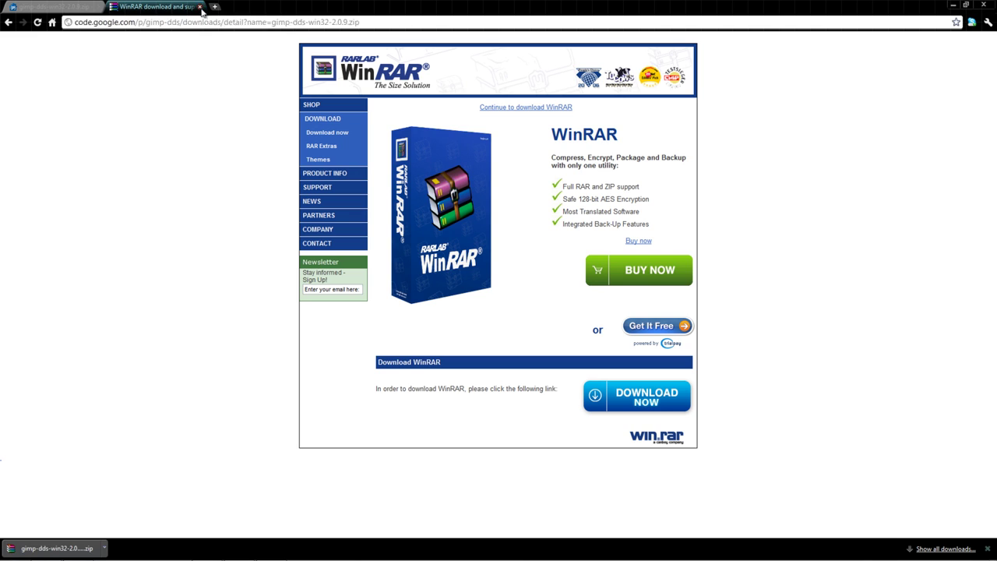
pyautogui.click(199, 6)
# Open the downloaded gimp-dds zip in WinRAR, dismiss the license reminder, and select dds.exe
pyautogui.click(45, 547)
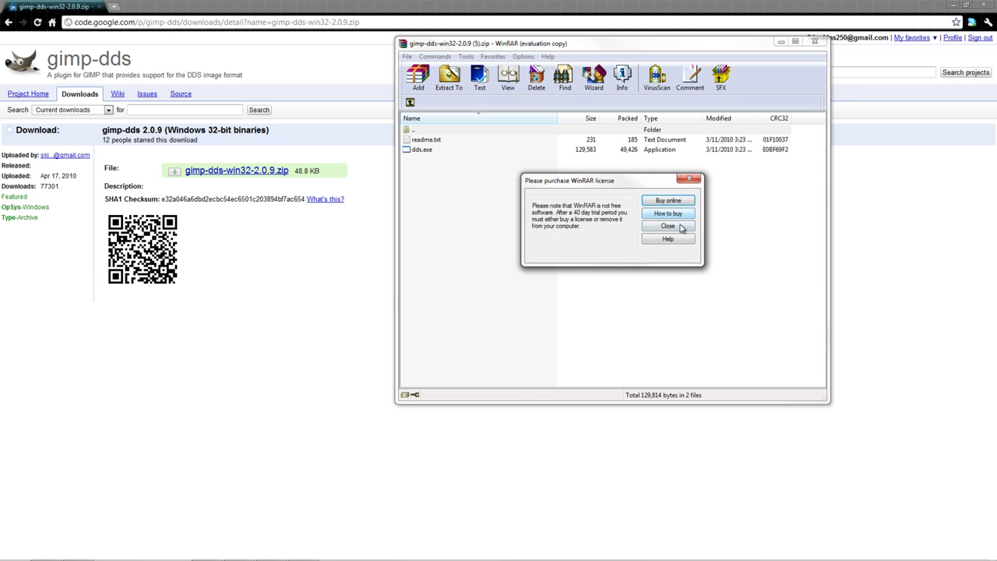
pyautogui.click(680, 229)
pyautogui.click(437, 151)
pyautogui.click(955, 3)
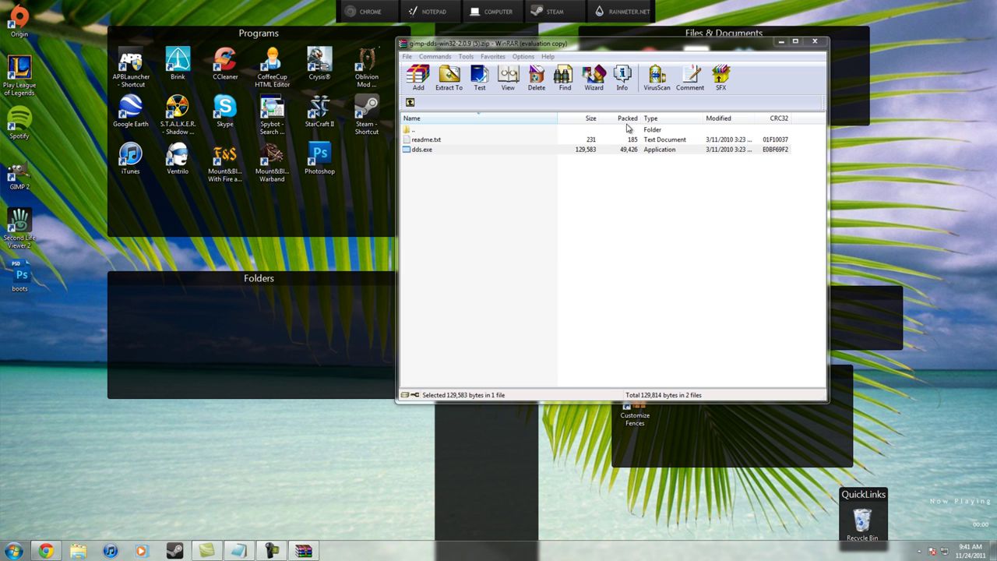
# Browse to C:\Program Files (x86)\GIMP-2.0\lib\gimp\2.0\plug-ins in Explorer
pyautogui.click(14, 550)
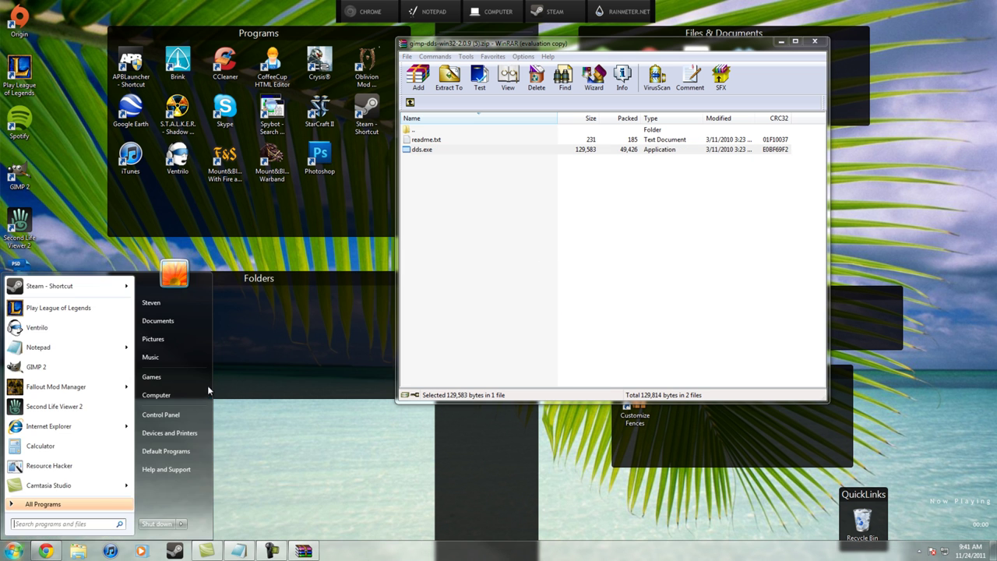
pyautogui.click(156, 395)
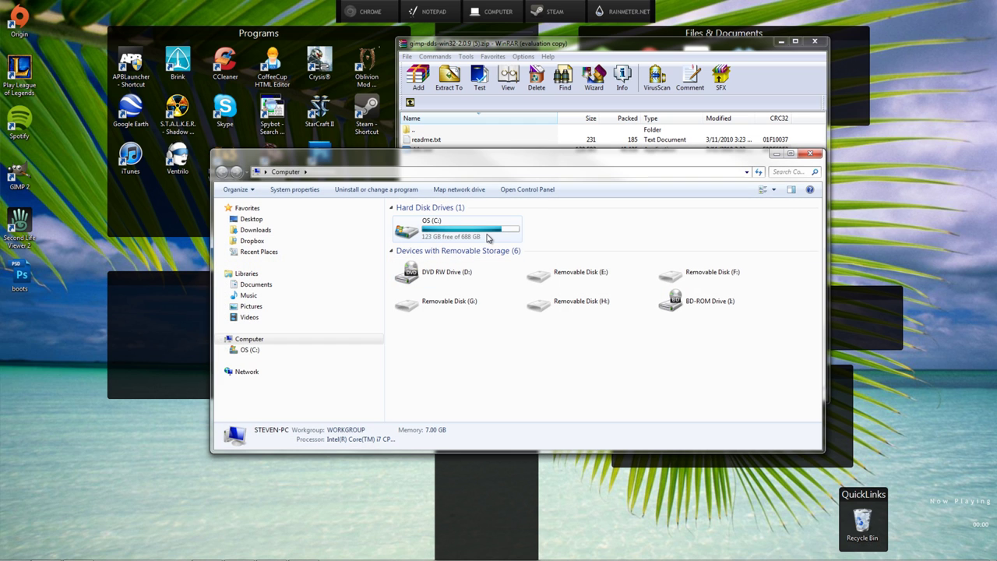
pyautogui.doubleClick(483, 232)
pyautogui.doubleClick(445, 415)
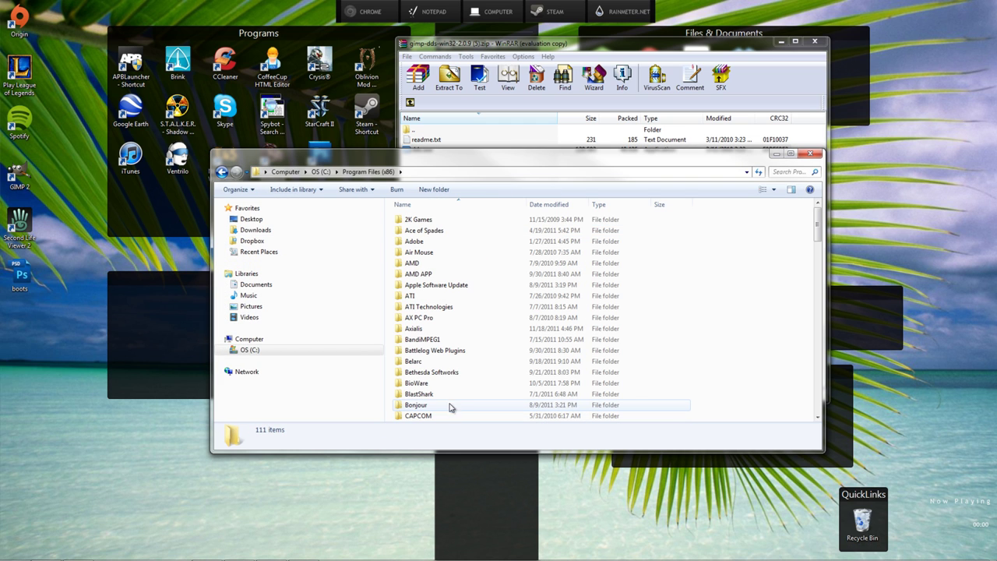
pyautogui.scroll(-2, 453, 386)
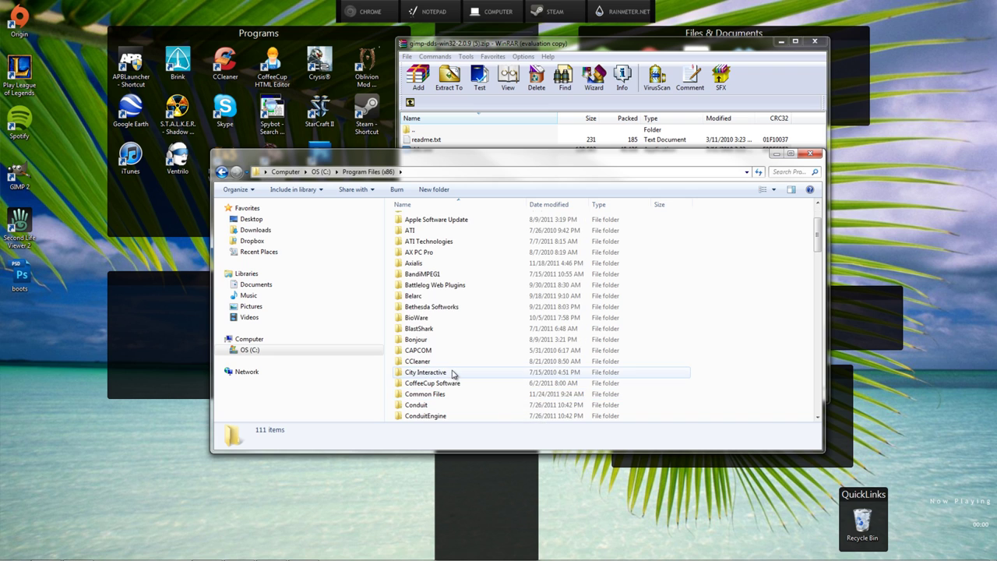
pyautogui.press('g')
pyautogui.doubleClick(424, 239)
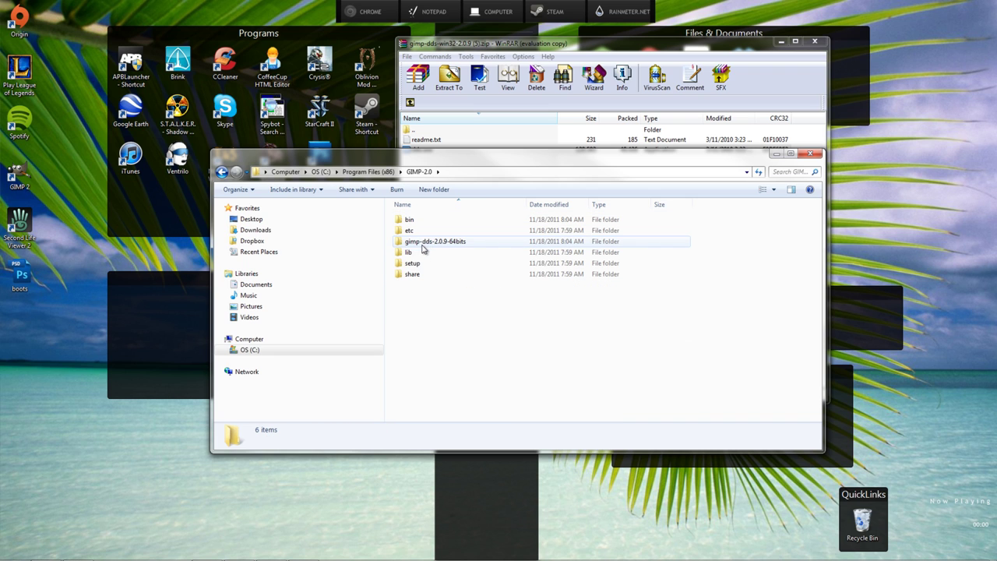
pyautogui.doubleClick(415, 254)
pyautogui.doubleClick(420, 241)
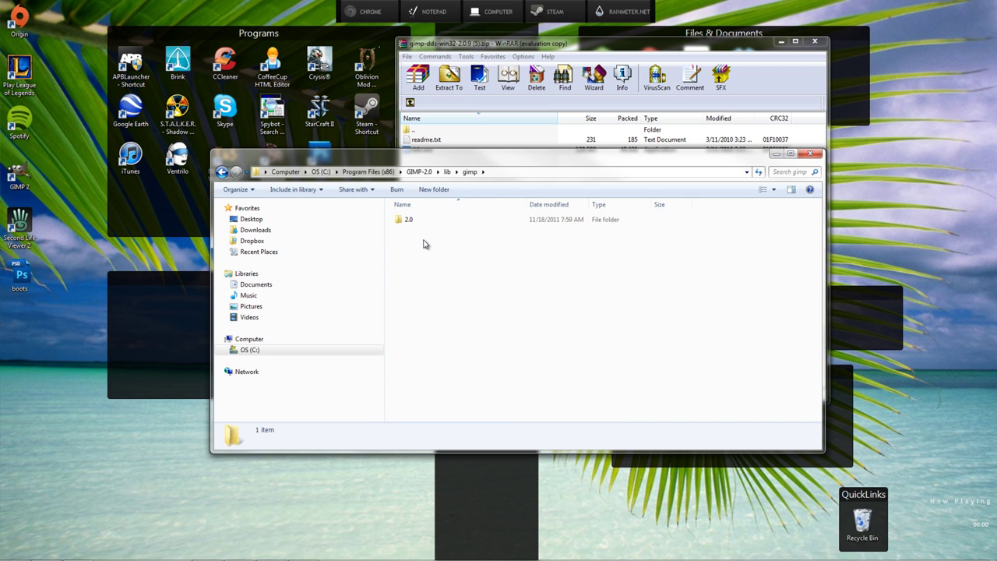
pyautogui.doubleClick(425, 221)
pyautogui.doubleClick(423, 252)
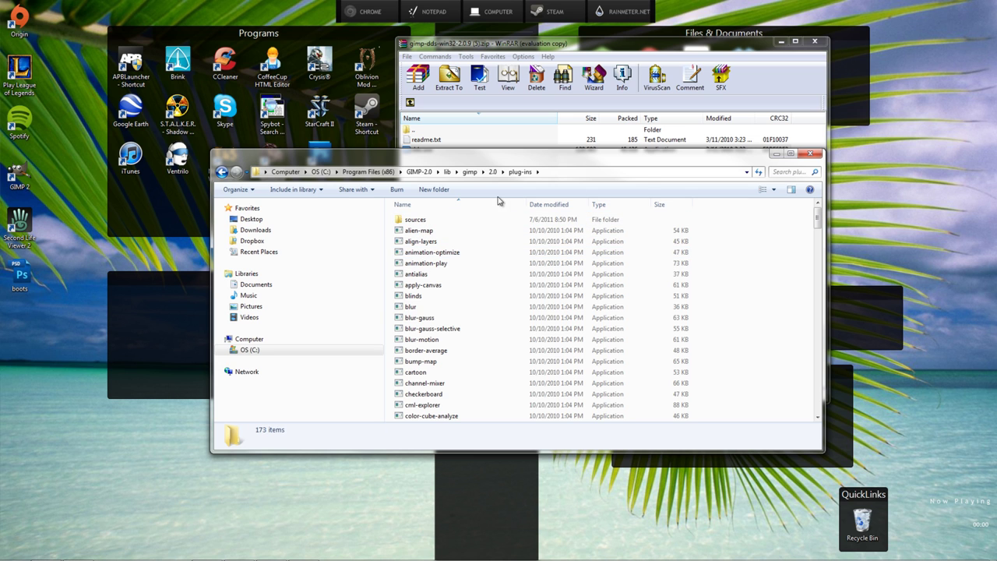
# Move dds.exe from the archive into plug-ins, replacing the existing copy with administrator permission
pyautogui.moveTo(616, 166); pyautogui.dragTo(656, 230)
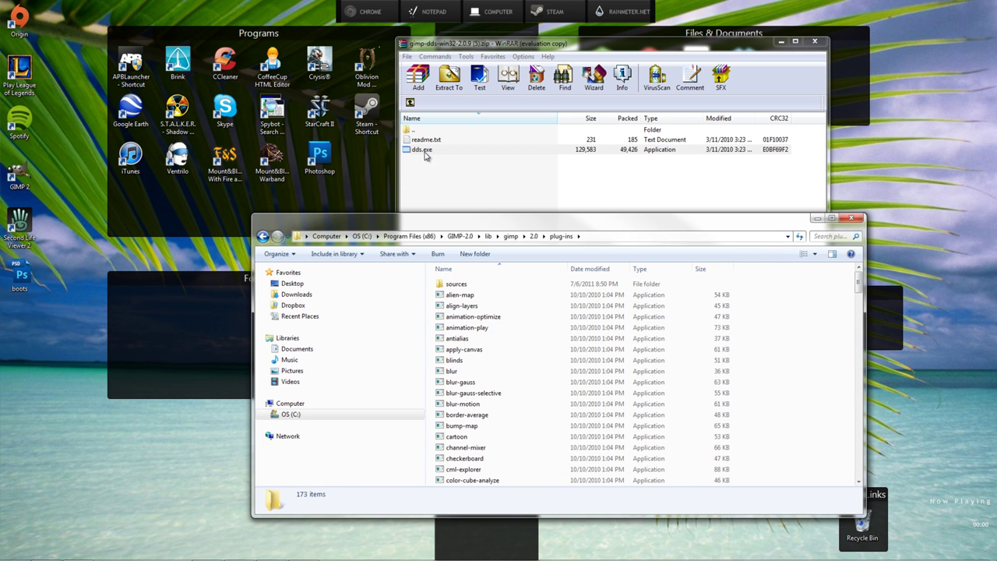
pyautogui.moveTo(424, 150); pyautogui.dragTo(830, 453)
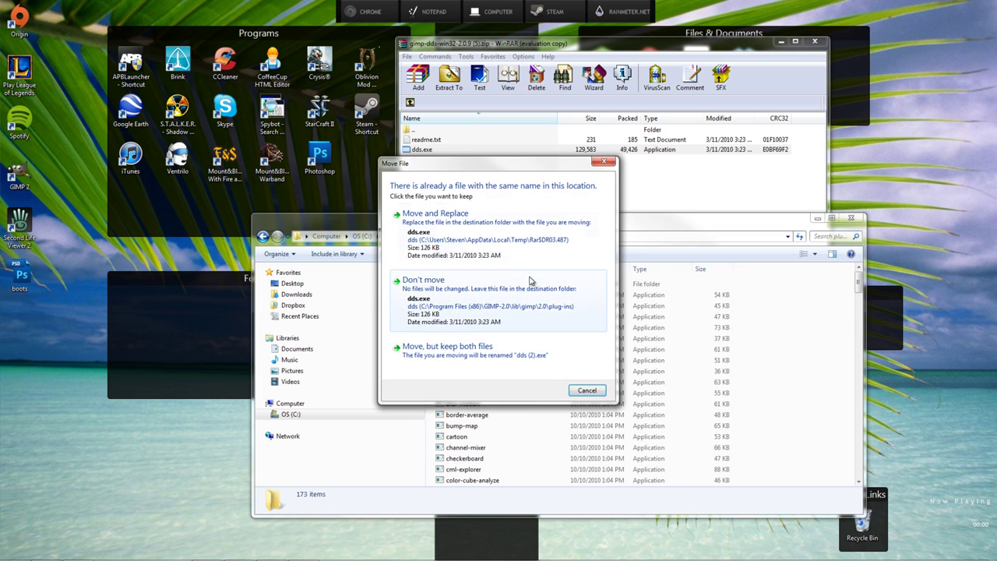
pyautogui.click(490, 225)
pyautogui.click(503, 328)
pyautogui.scroll(-6, 502, 330)
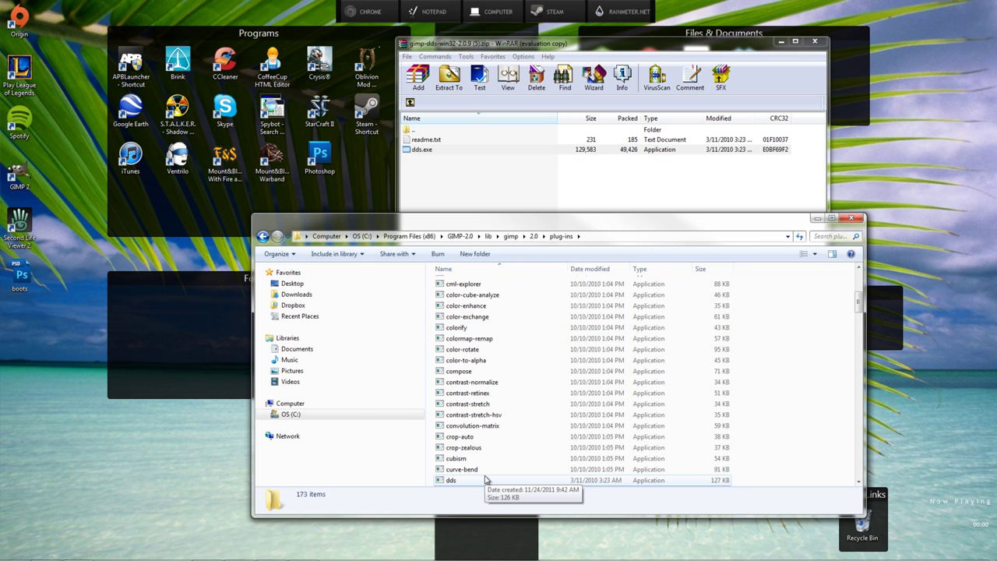
pyautogui.click(852, 217)
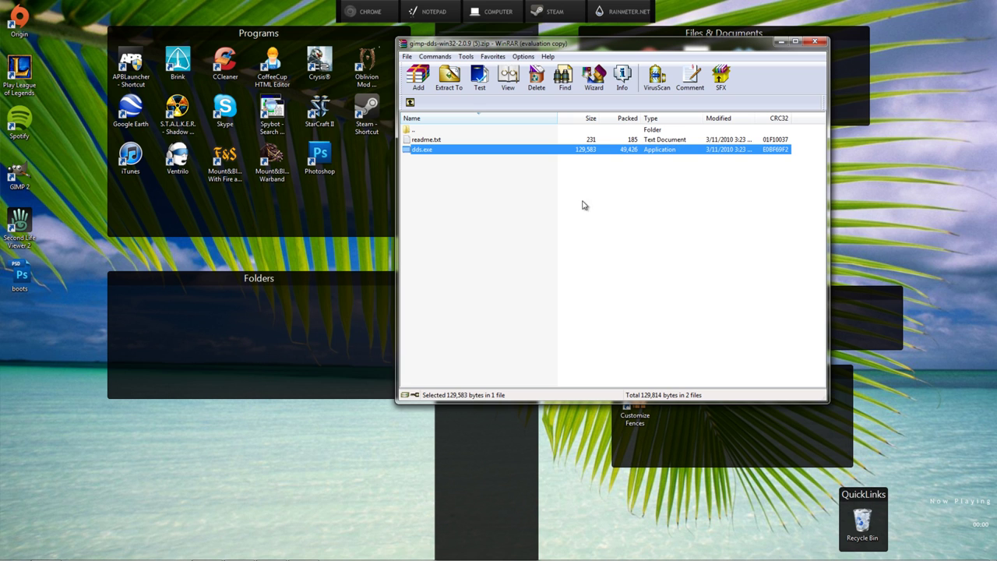
# Close the gimp-dds archive and open C:\Program Files (x86) in Explorer
pyautogui.click(815, 46)
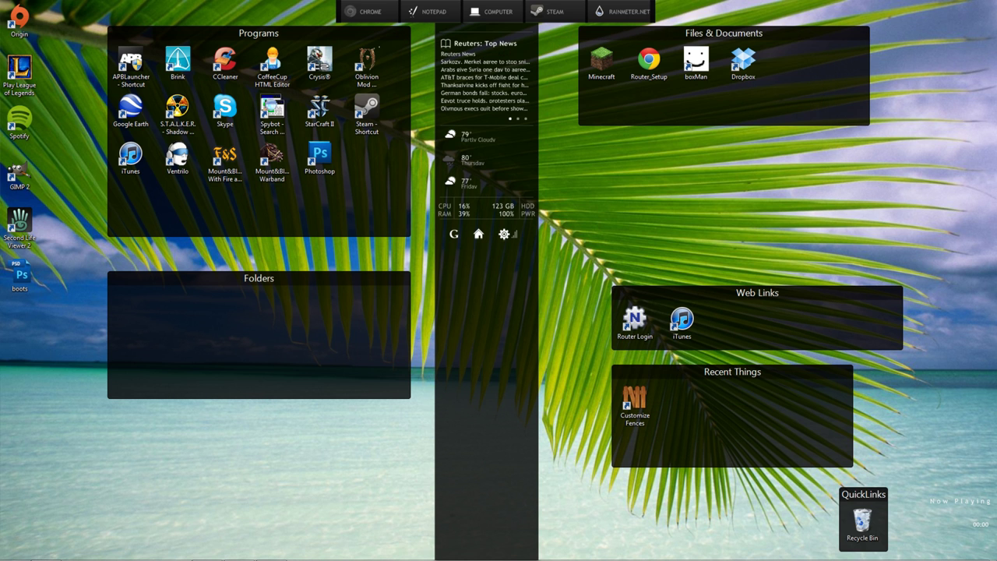
pyautogui.moveTo(99, 545)
pyautogui.click(19, 555)
pyautogui.click(234, 352)
pyautogui.doubleClick(465, 289)
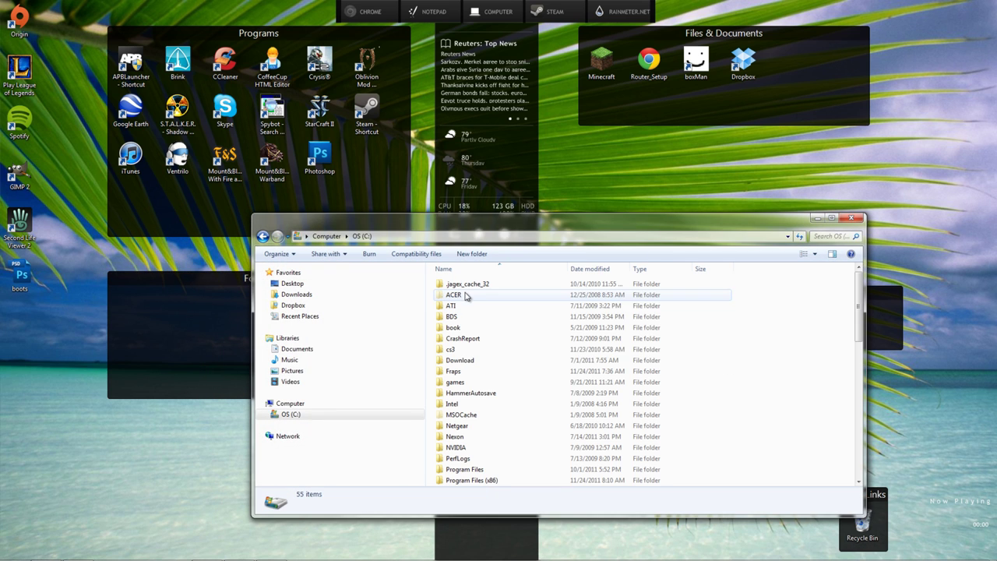
pyautogui.doubleClick(488, 479)
# Open Steam\steamapps\common from Program Files (x86)
pyautogui.scroll(-6, 489, 442)
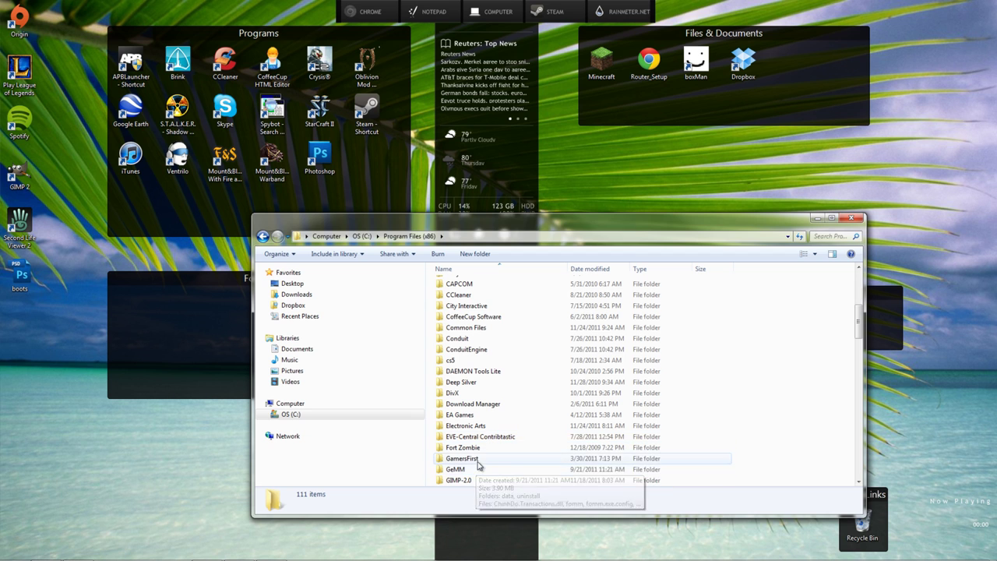
pyautogui.scroll(3, 482, 459)
pyautogui.scroll(-2, 484, 434)
pyautogui.scroll(-12, 491, 432)
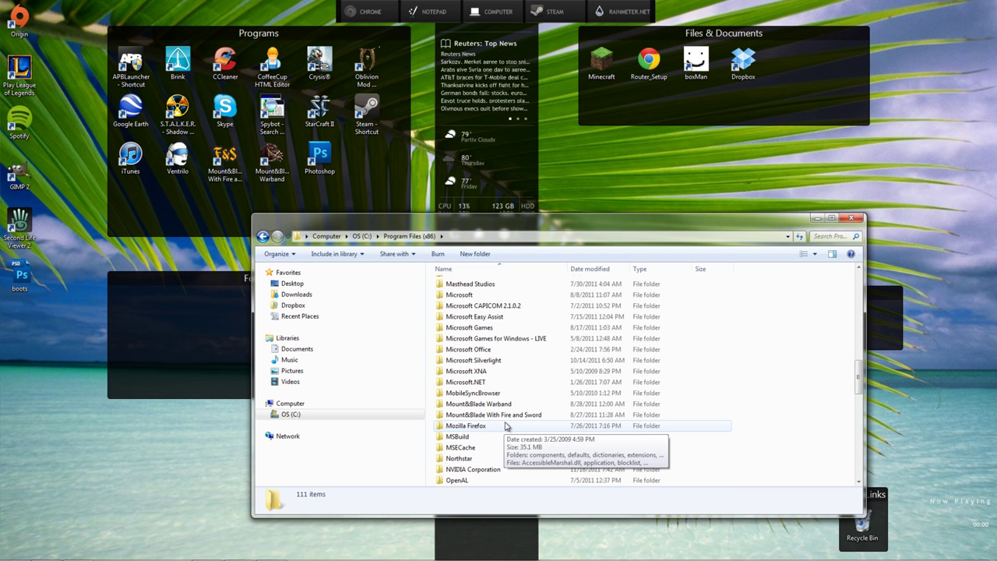
pyautogui.scroll(-8, 505, 425)
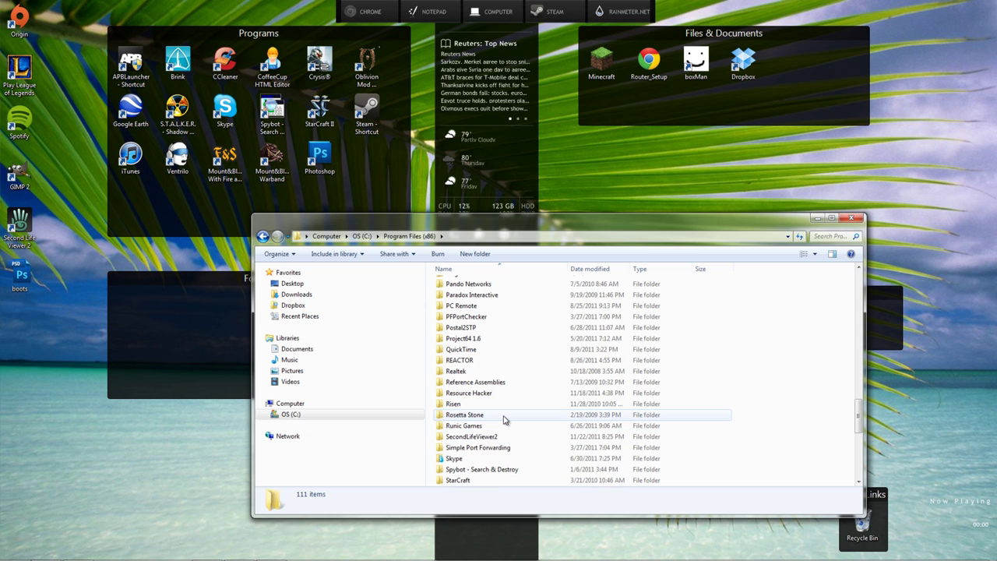
pyautogui.click(495, 436)
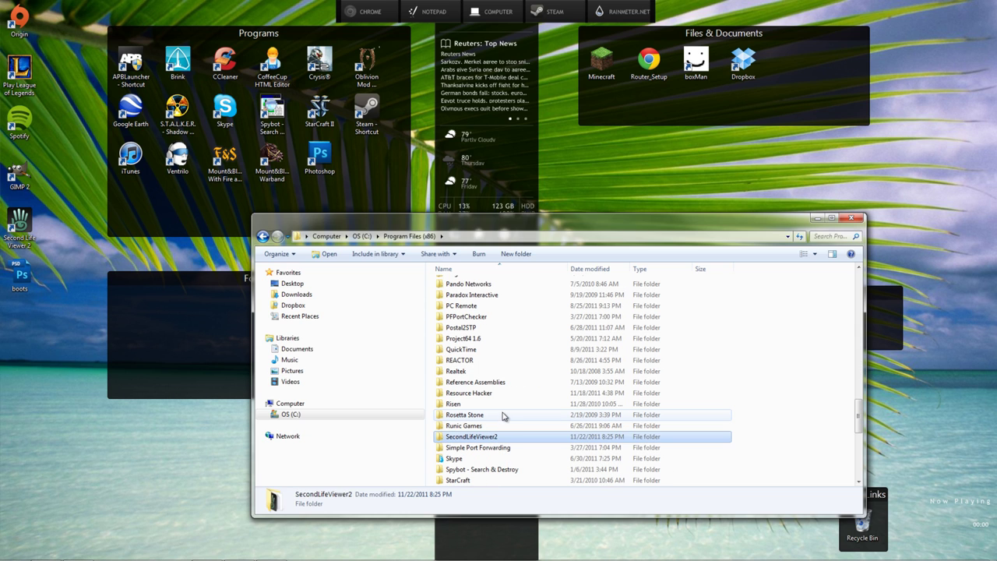
pyautogui.scroll(-2, 467, 468)
pyautogui.doubleClick(468, 466)
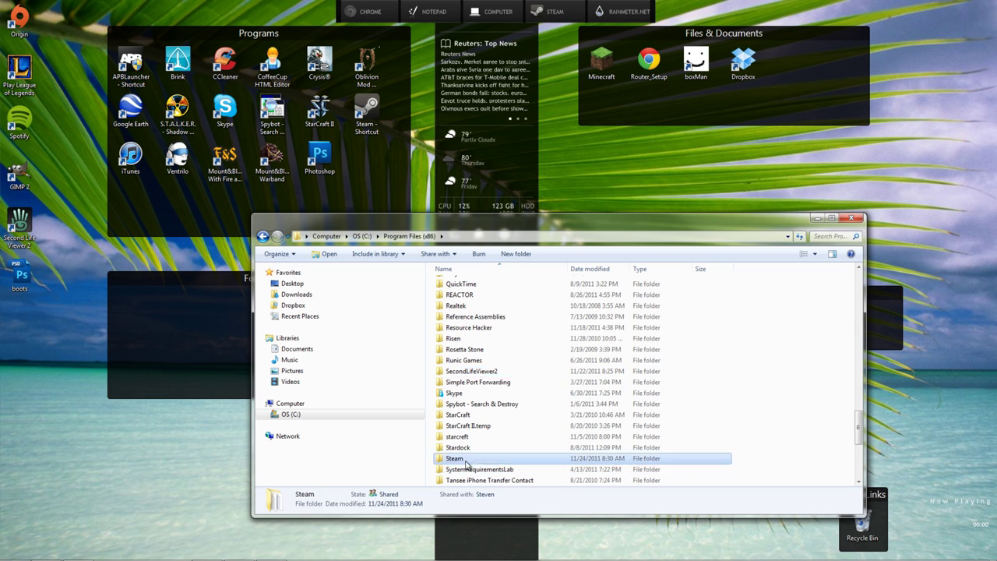
pyautogui.click(479, 416)
pyautogui.doubleClick(480, 416)
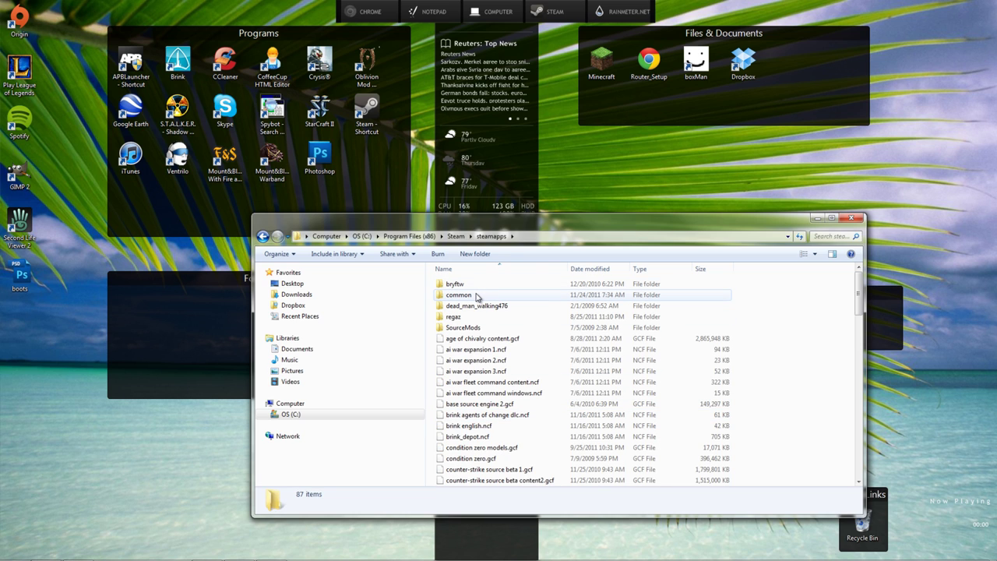
pyautogui.moveTo(477, 296)
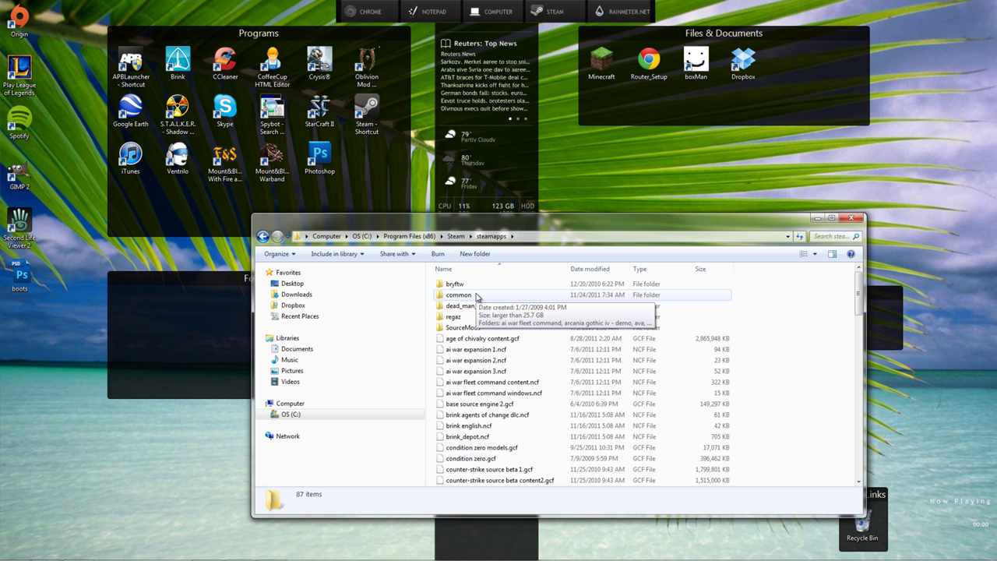
pyautogui.doubleClick(478, 296)
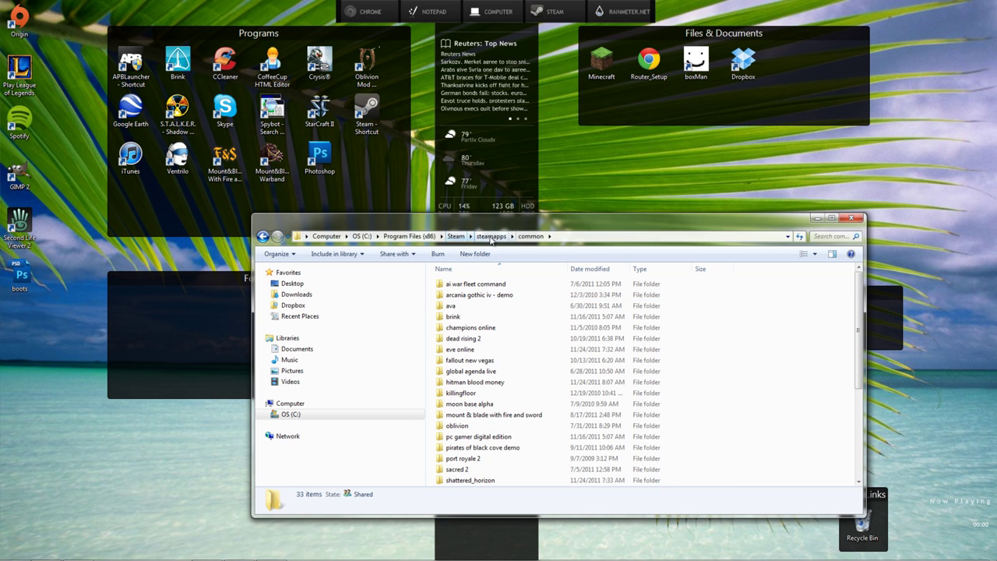
# Open skyrim\Data under common and select the Skyrim - Textures archive
pyautogui.scroll(-3, 456, 423)
pyautogui.scroll(-2, 459, 437)
pyautogui.doubleClick(459, 338)
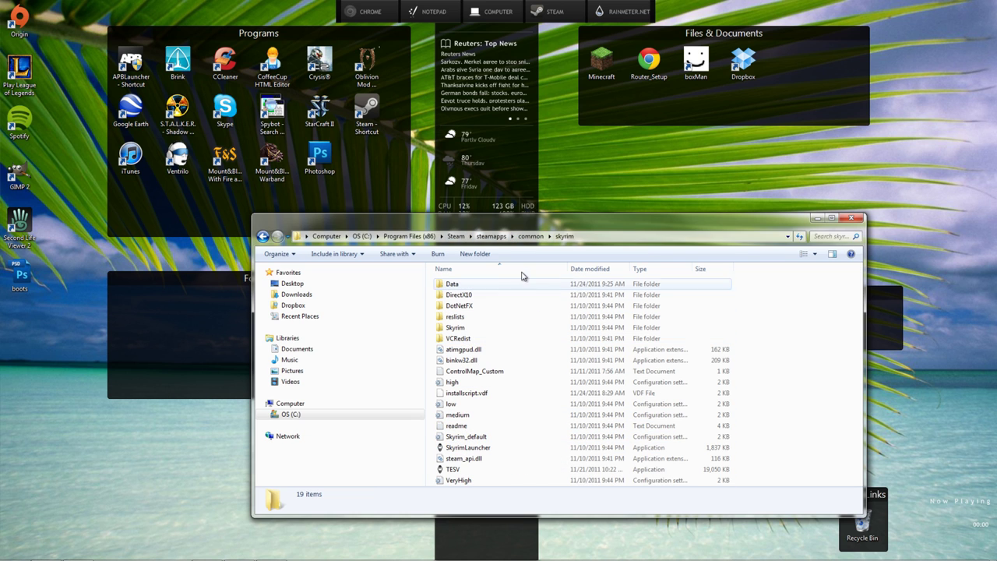
pyautogui.click(499, 236)
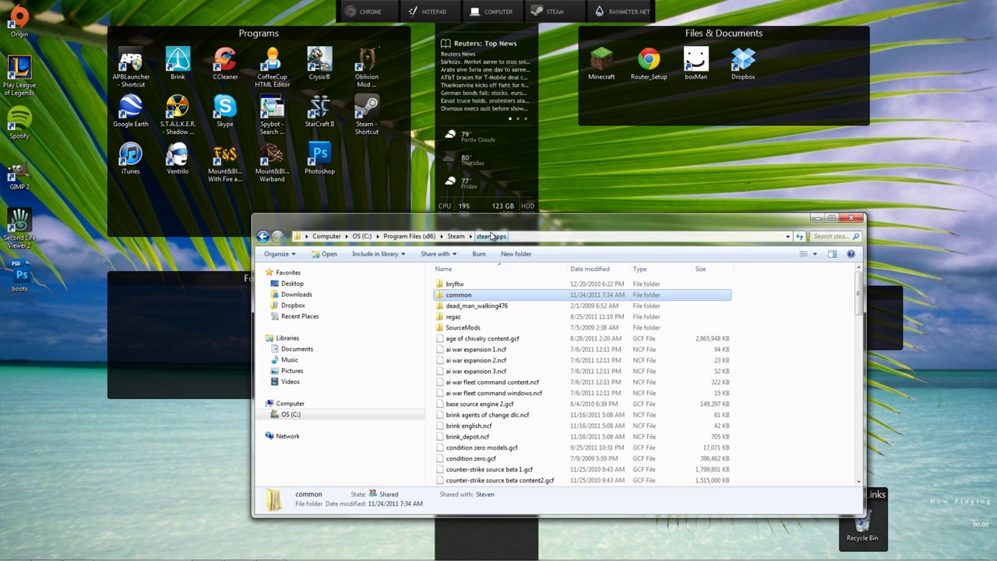
pyautogui.click(463, 317)
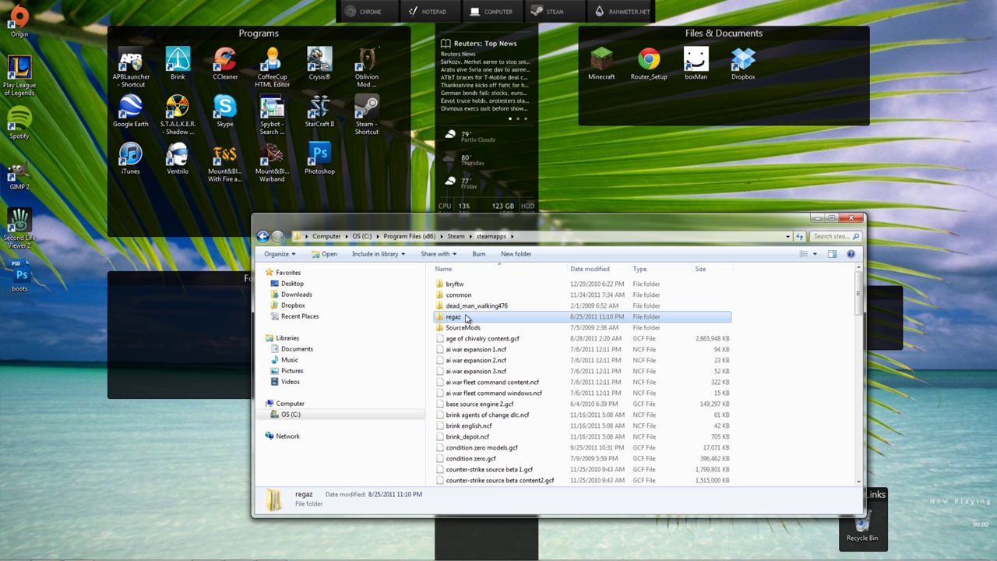
pyautogui.doubleClick(466, 316)
pyautogui.click(491, 236)
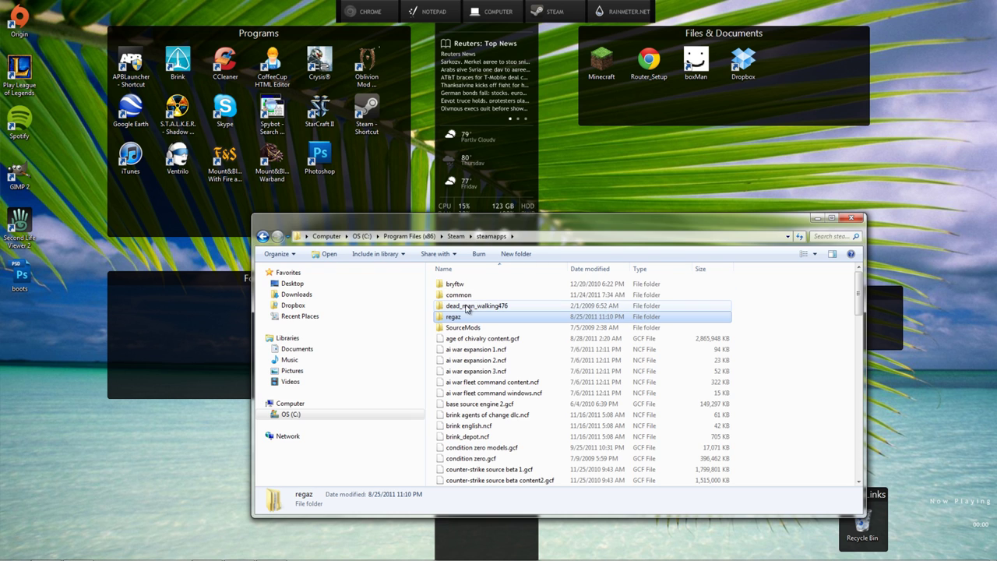
pyautogui.doubleClick(459, 294)
pyautogui.scroll(-5, 543, 448)
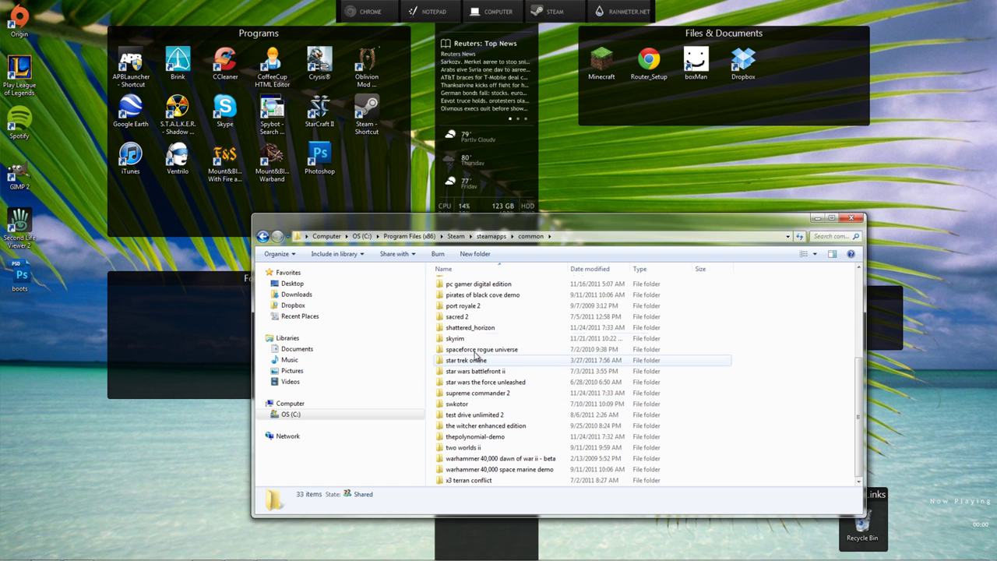
pyautogui.doubleClick(474, 340)
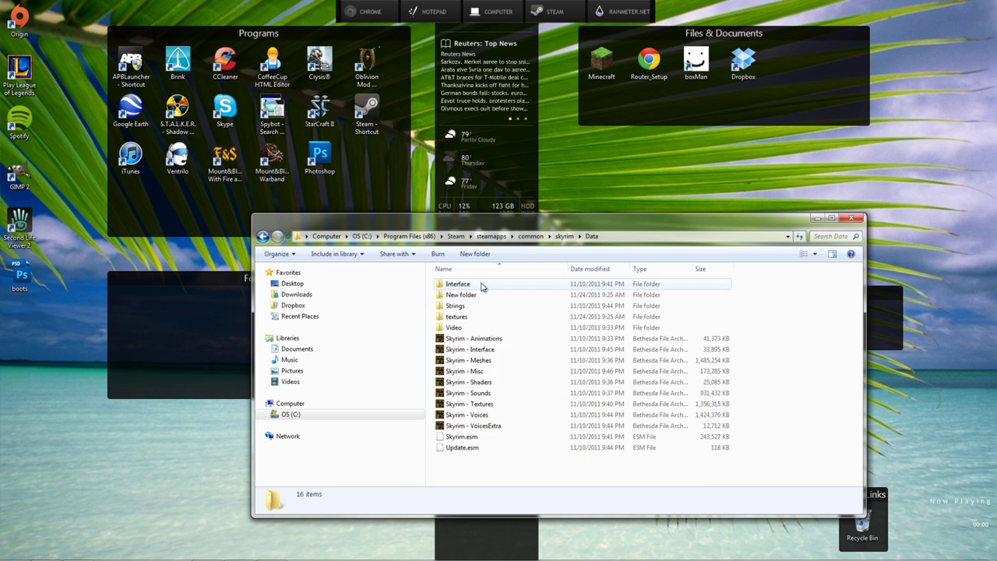
pyautogui.click(476, 404)
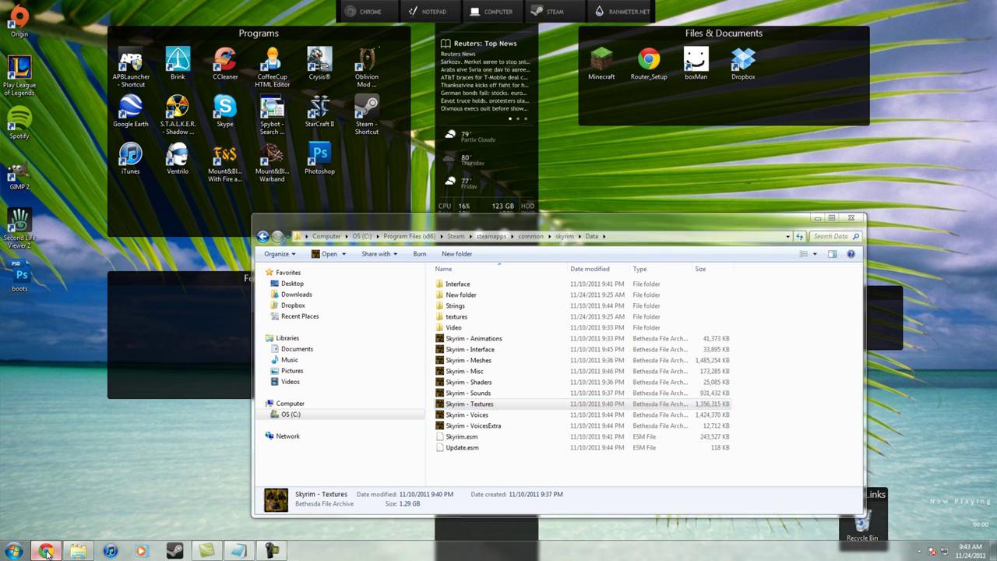
# In Chrome, load the pasted New Vegas Nexus FOMM link, view its Files list, then minimize
pyautogui.click(347, 549)
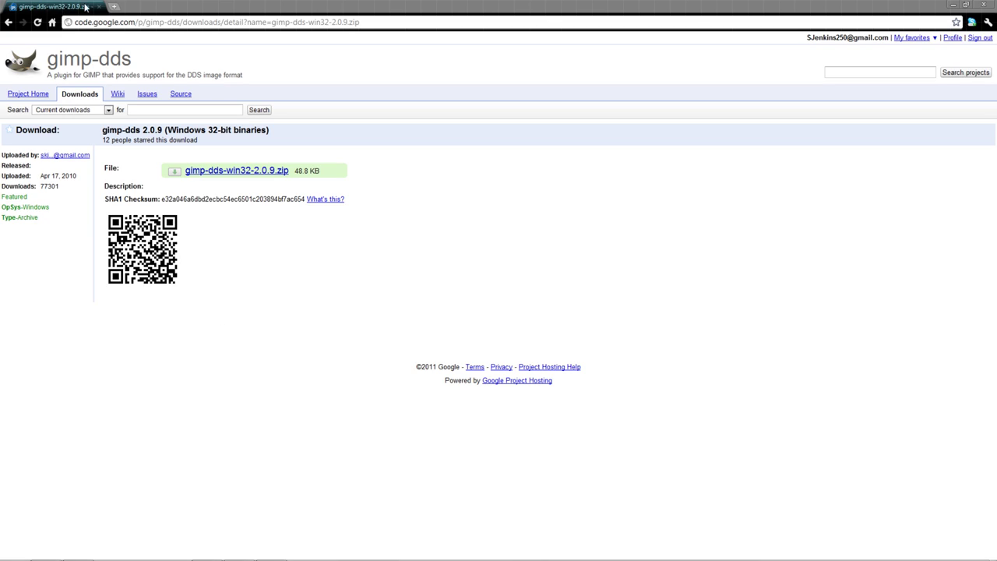
pyautogui.click(130, 22)
pyautogui.write('www.newvegasnexus.com/downloads/file.php?id=36901')
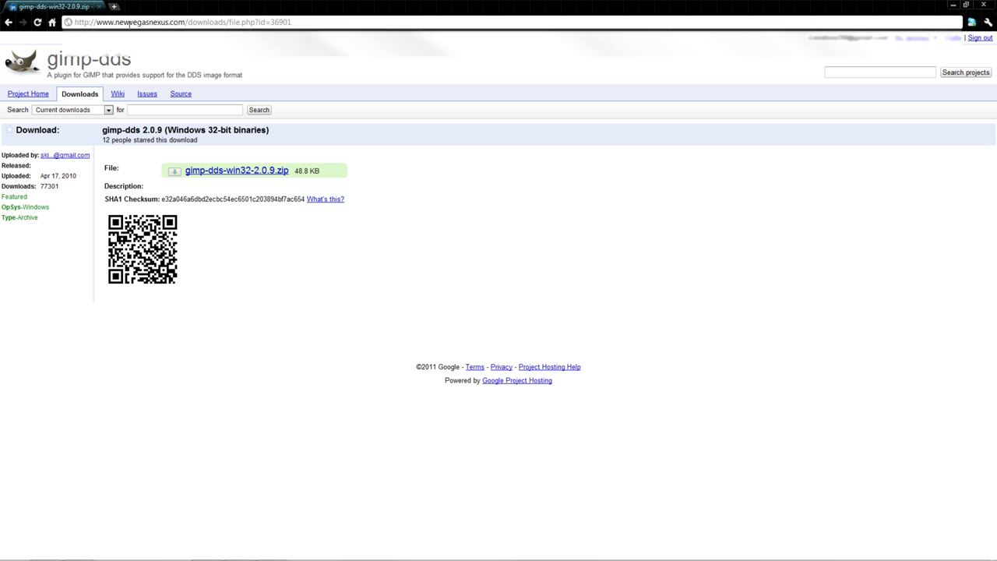
pyautogui.press('Return')
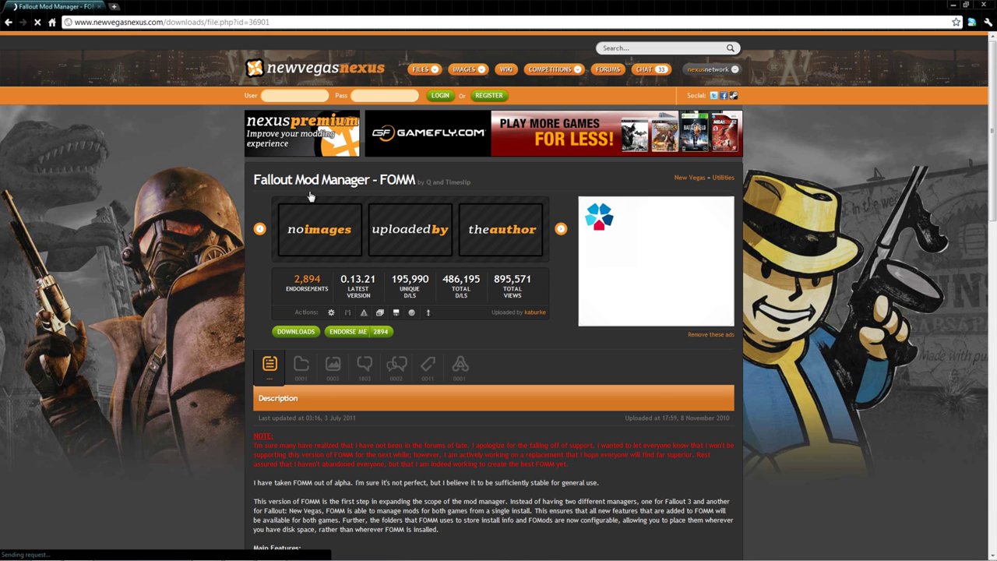
pyautogui.click(301, 364)
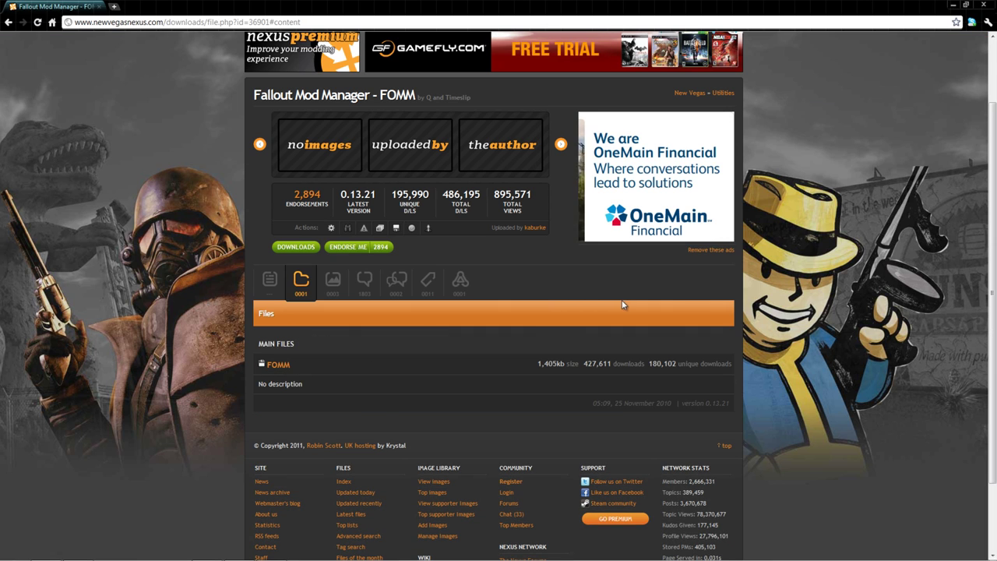
pyautogui.click(952, 7)
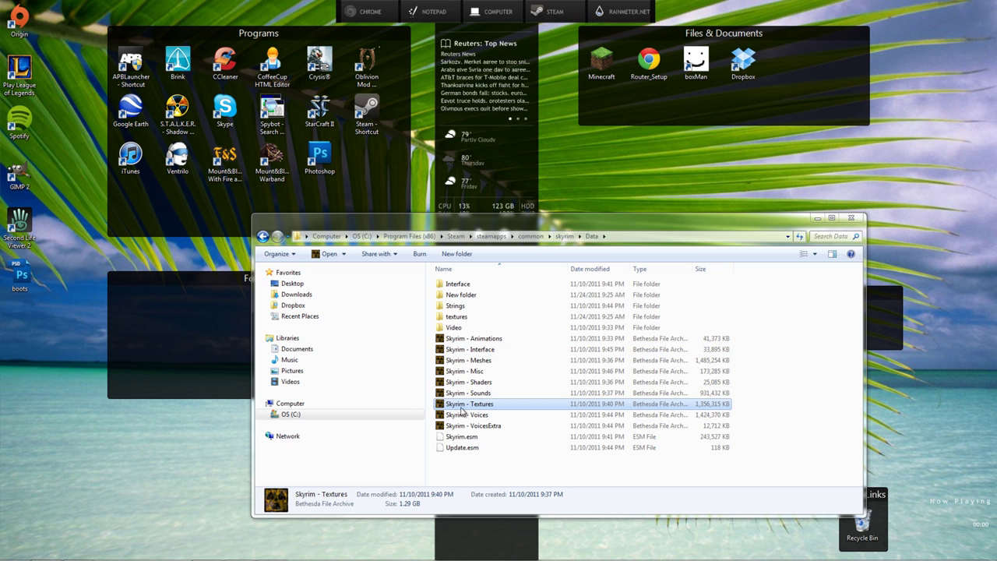
# Open Skyrim - Textures.bsa in FOMM's BSA Browser
pyautogui.doubleClick(506, 409)
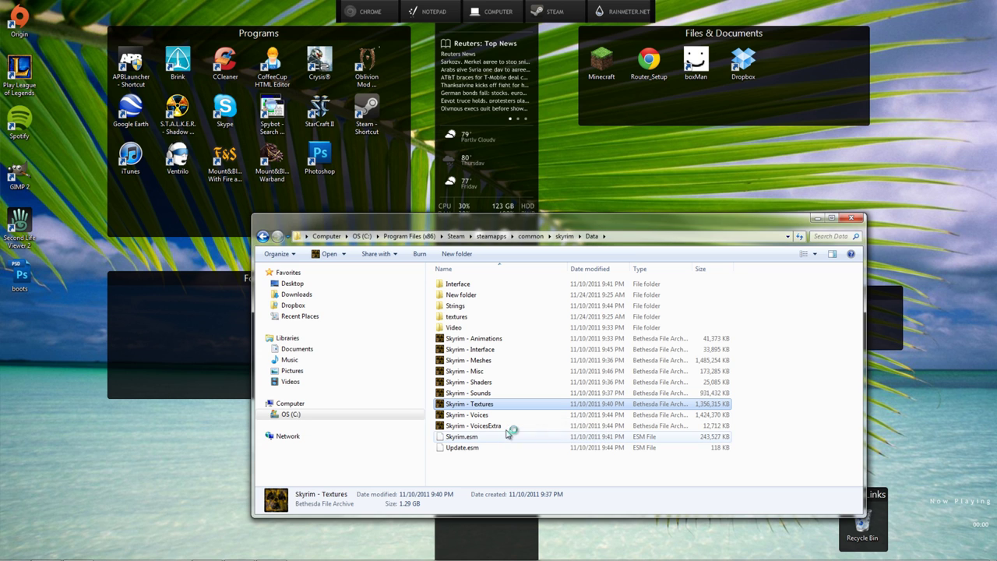
pyautogui.scroll(-10, 257, 170)
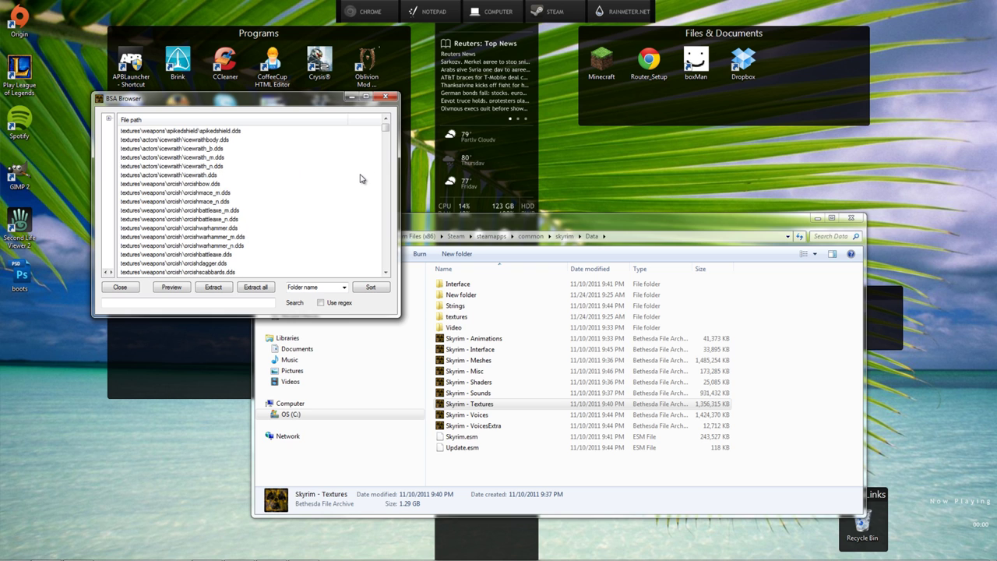
pyautogui.moveTo(386, 130)
pyautogui.mouseDown()
pyautogui.moveTo(389, 172)
pyautogui.moveTo(388, 134)
pyautogui.mouseUp()
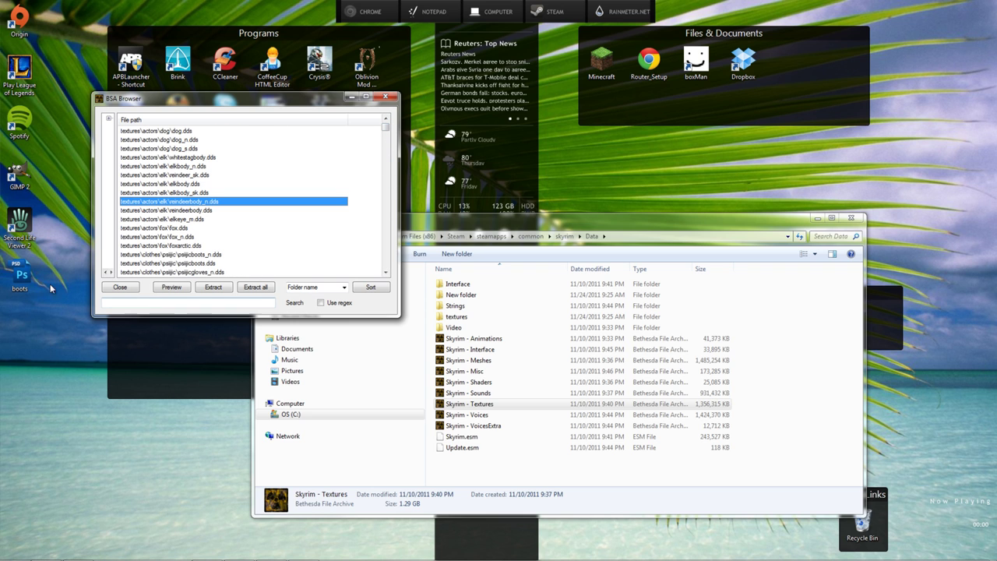
# Delete the old boots PSD from the desktop to the Recycle Bin
pyautogui.click(17, 274)
pyautogui.press('Delete')
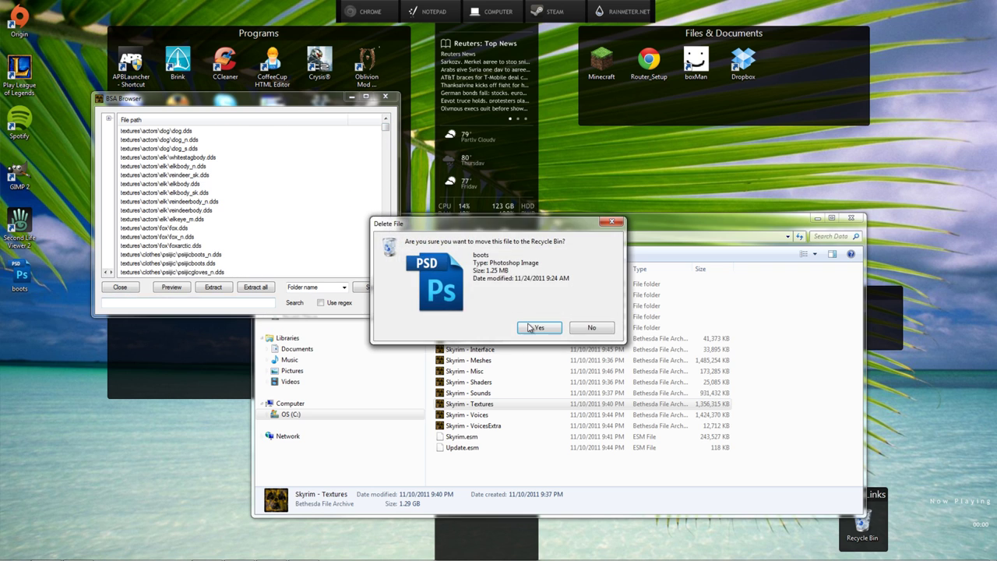
pyautogui.click(539, 325)
# Filter the archive by 'drag', select dragonscale boots.dds, and extract it
pyautogui.click(271, 237)
pyautogui.scroll(-10, 320, 242)
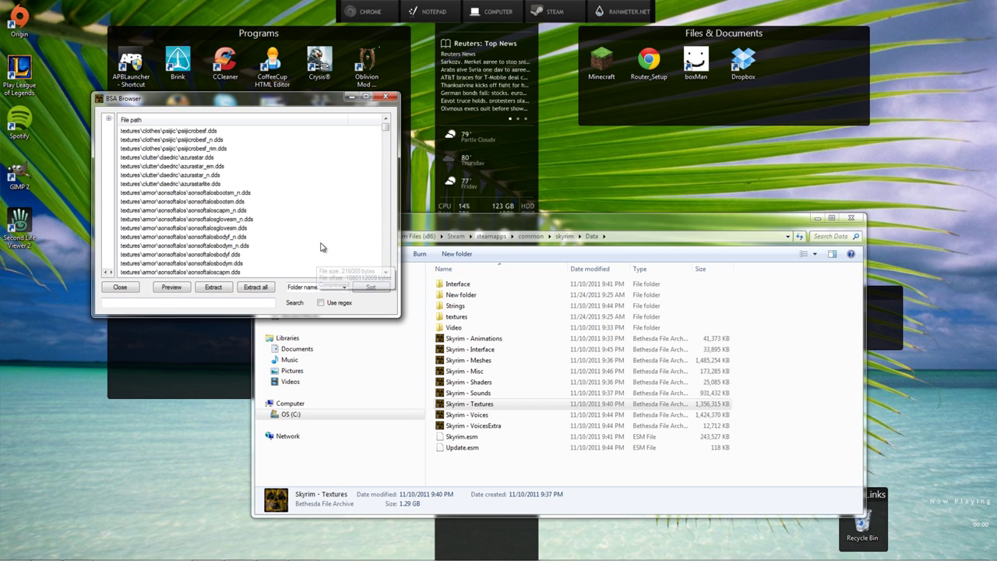
pyautogui.click(189, 301)
pyautogui.write('dragon')
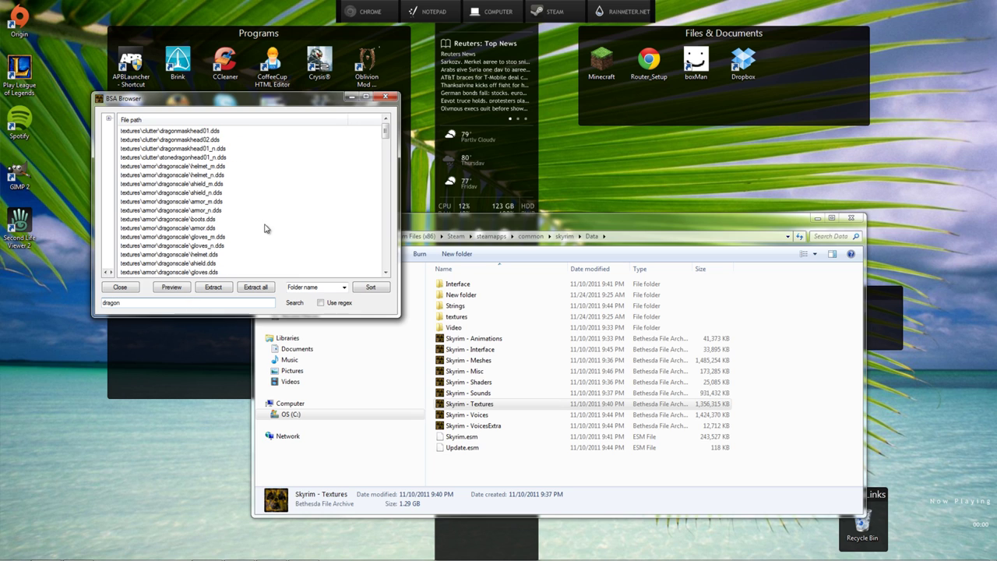
pyautogui.click(203, 221)
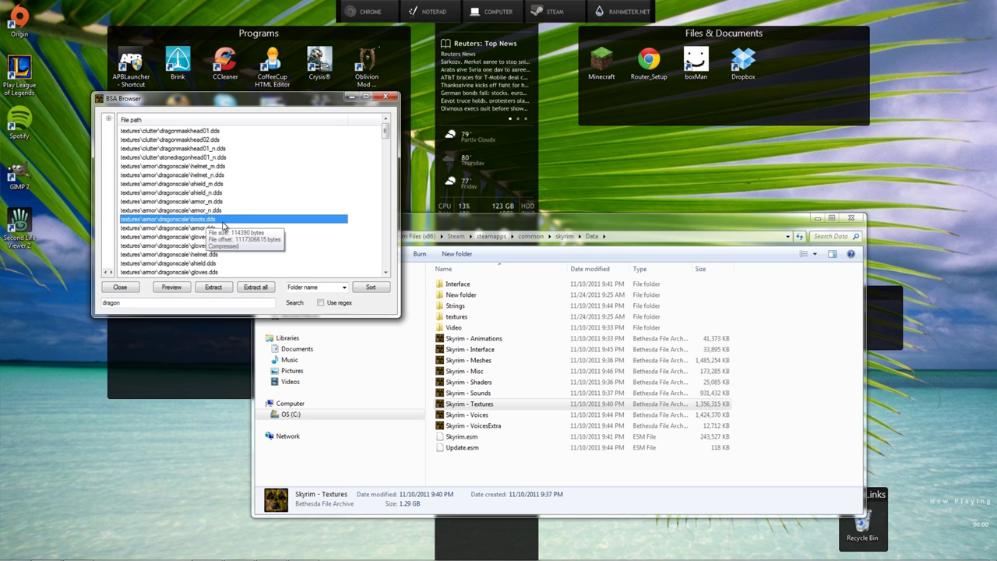
pyautogui.click(218, 288)
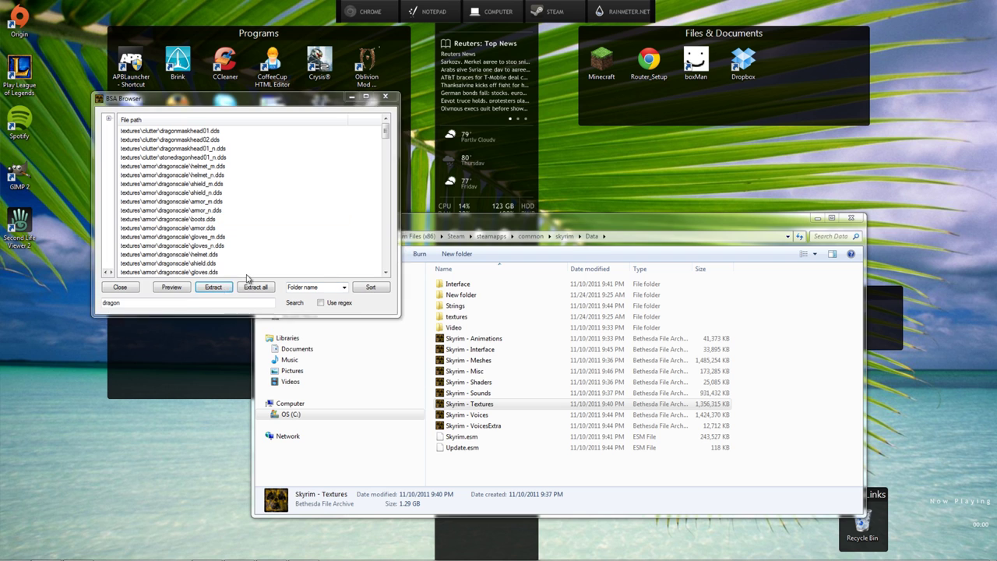
# Finish extracting boots.dds to the desktop and load it into GIMP
pyautogui.click(506, 369)
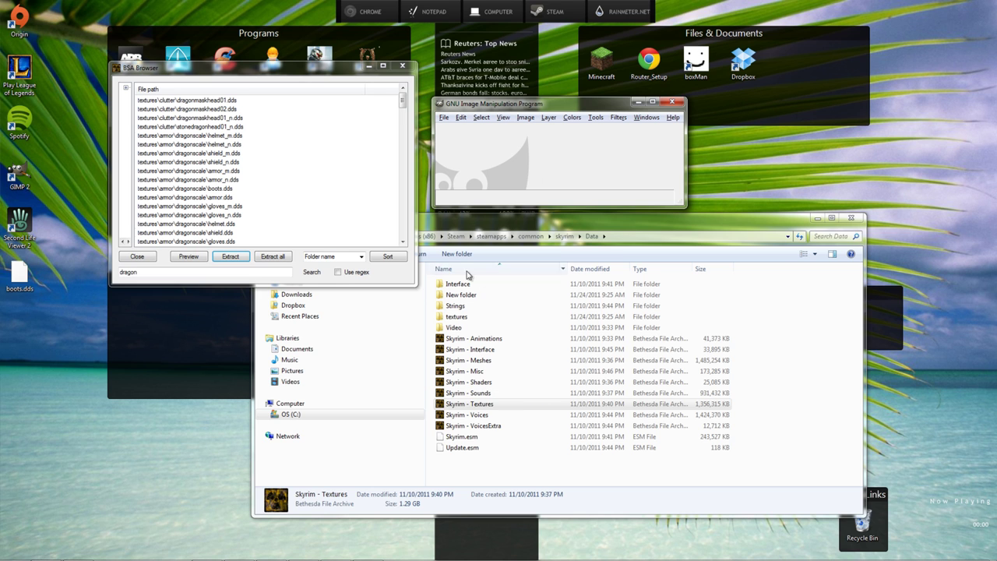
pyautogui.moveTo(29, 288); pyautogui.dragTo(563, 166)
pyautogui.click(194, 127)
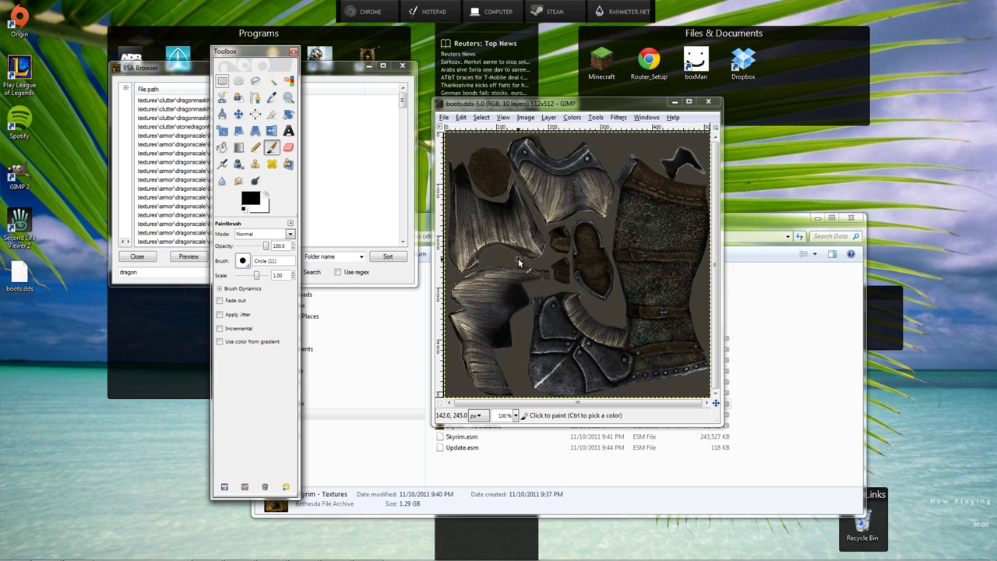
# Paint two test brush strokes on the texture, then undo both
pyautogui.moveTo(473, 218)
pyautogui.mouseDown()
pyautogui.moveTo(494, 273)
pyautogui.moveTo(516, 258)
pyautogui.moveTo(580, 261)
pyautogui.mouseUp()
pyautogui.moveTo(596, 222); pyautogui.dragTo(606, 301)
pyautogui.hotkey('ctrl', 'z')
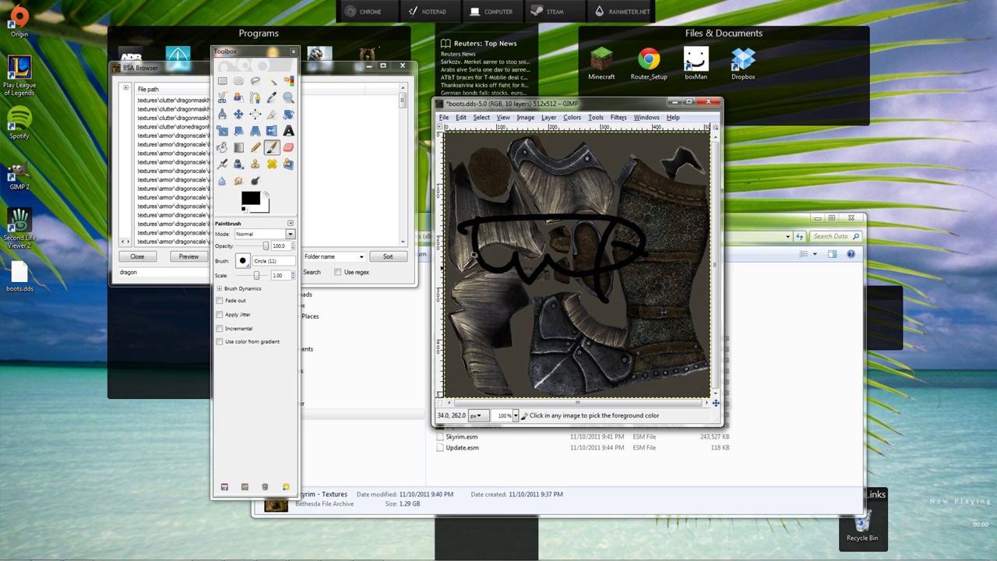
pyautogui.hotkey('ctrl', 'z')
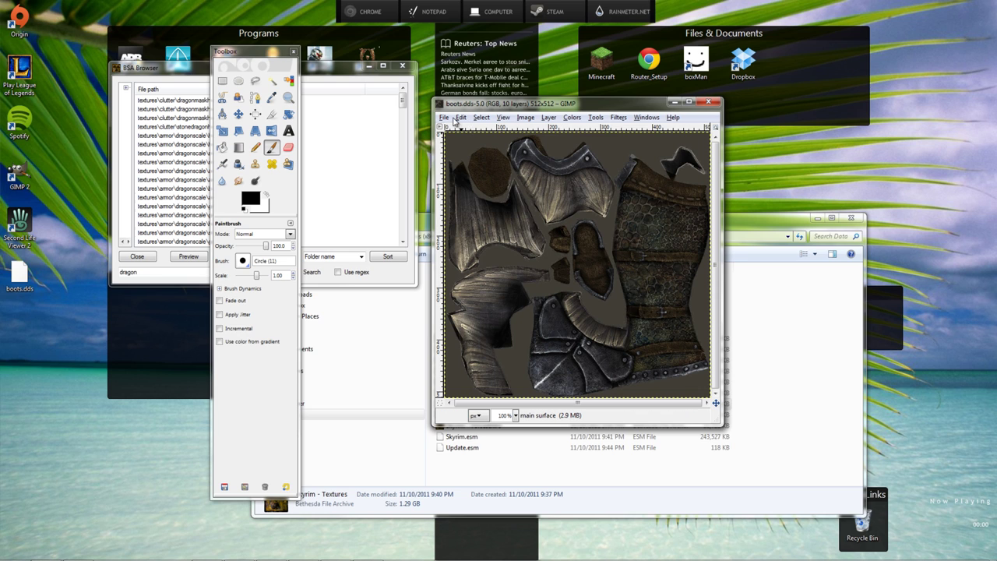
# Save As with the Photoshop image file type, writing boots.psd to the Desktop
pyautogui.click(548, 120)
pyautogui.click(548, 120)
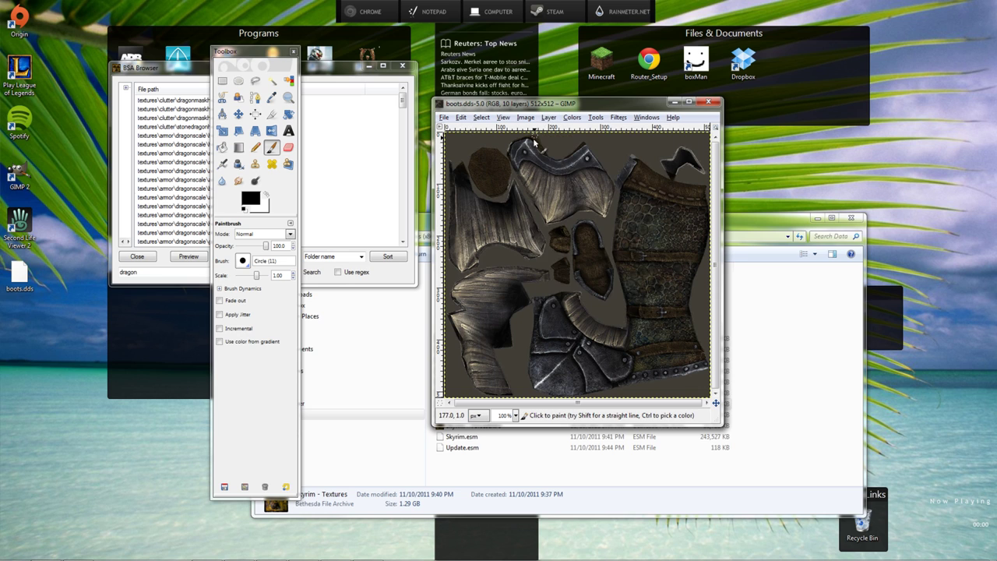
pyautogui.click(444, 119)
pyautogui.click(469, 211)
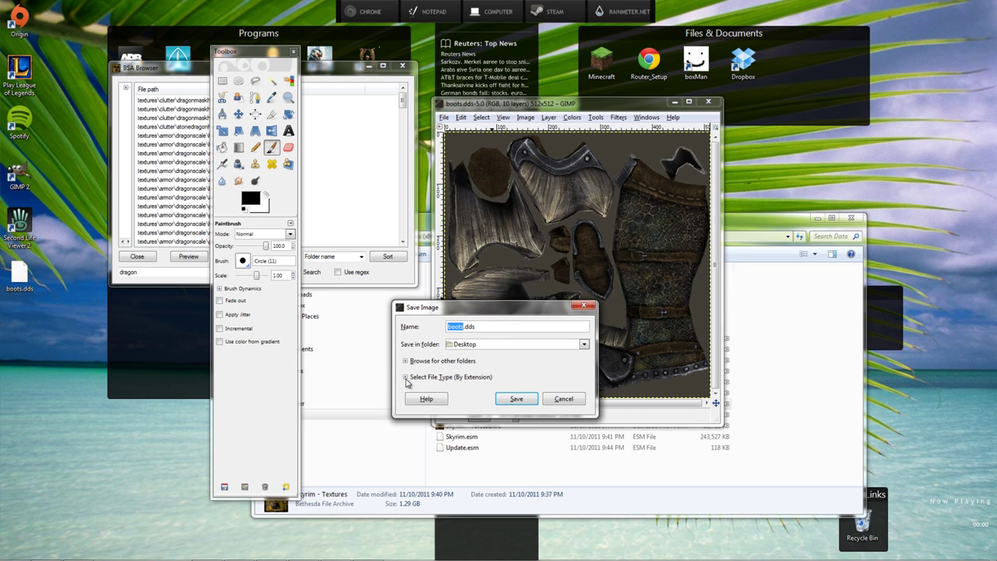
pyautogui.click(405, 378)
pyautogui.scroll(-5, 485, 440)
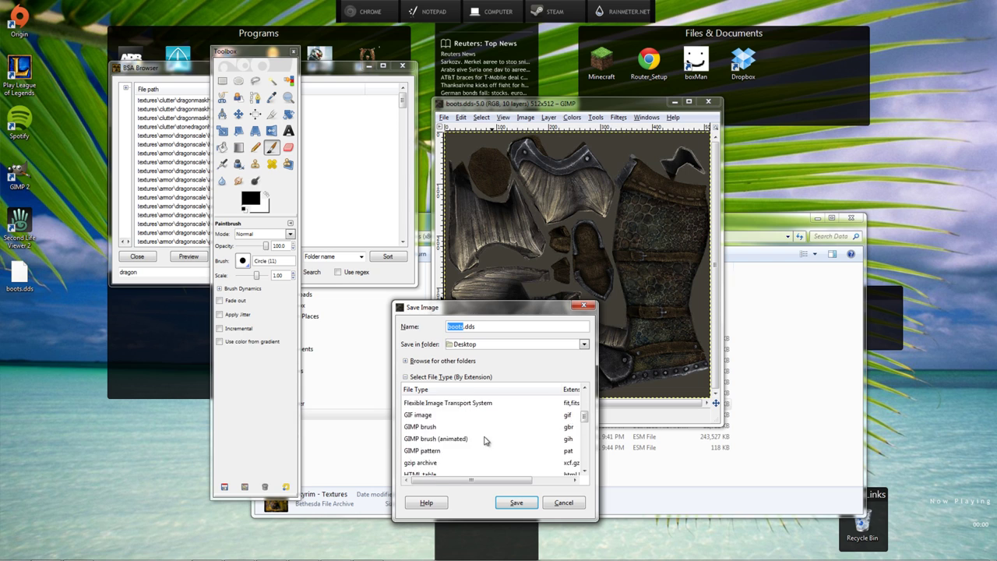
pyautogui.scroll(-4, 484, 441)
pyautogui.click(432, 455)
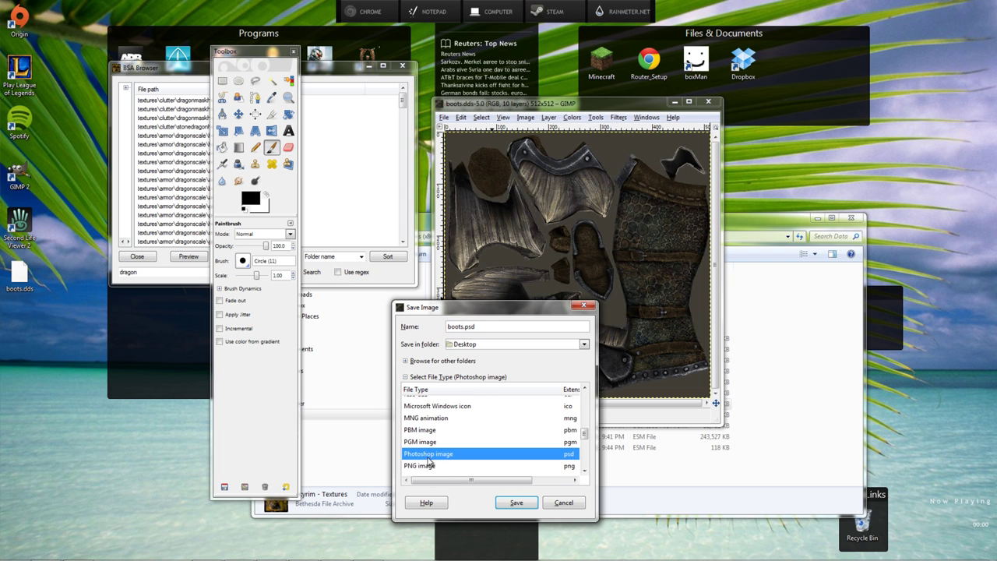
pyautogui.click(516, 502)
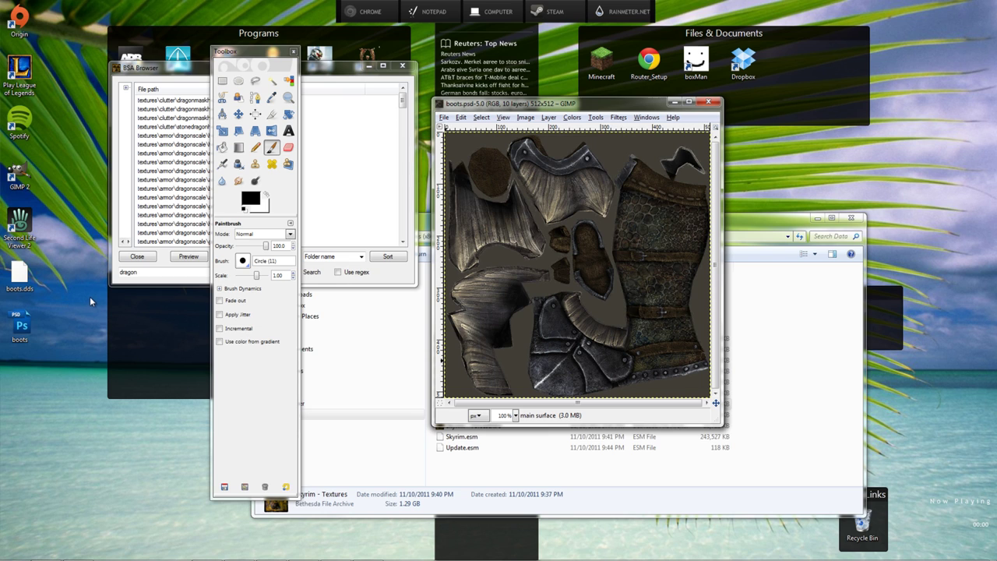
# Open boots.psd from the Desktop in Photoshop through File > Open
pyautogui.click(21, 326)
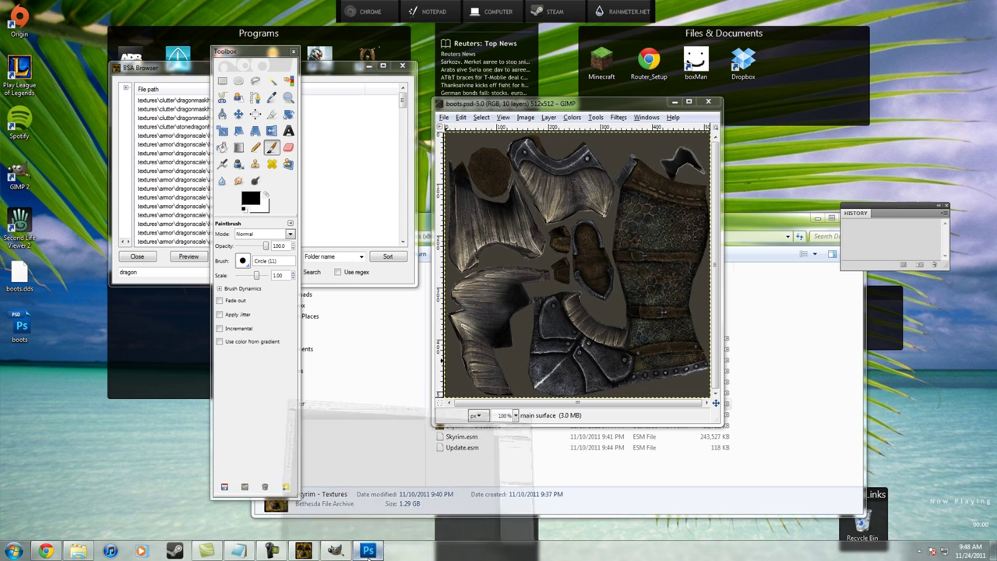
pyautogui.click(376, 476)
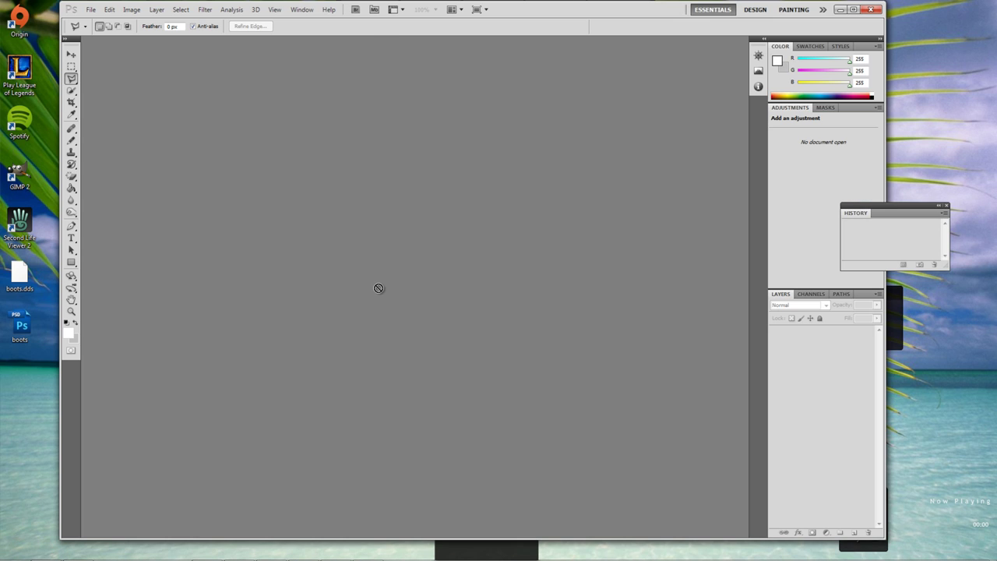
pyautogui.moveTo(21, 325); pyautogui.dragTo(151, 99)
pyautogui.click(90, 9)
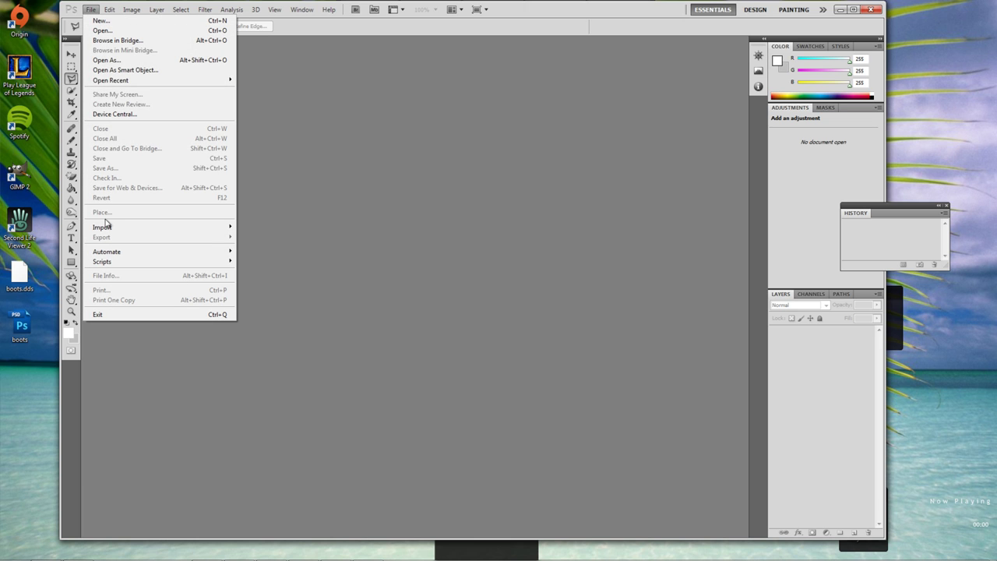
pyautogui.click(114, 29)
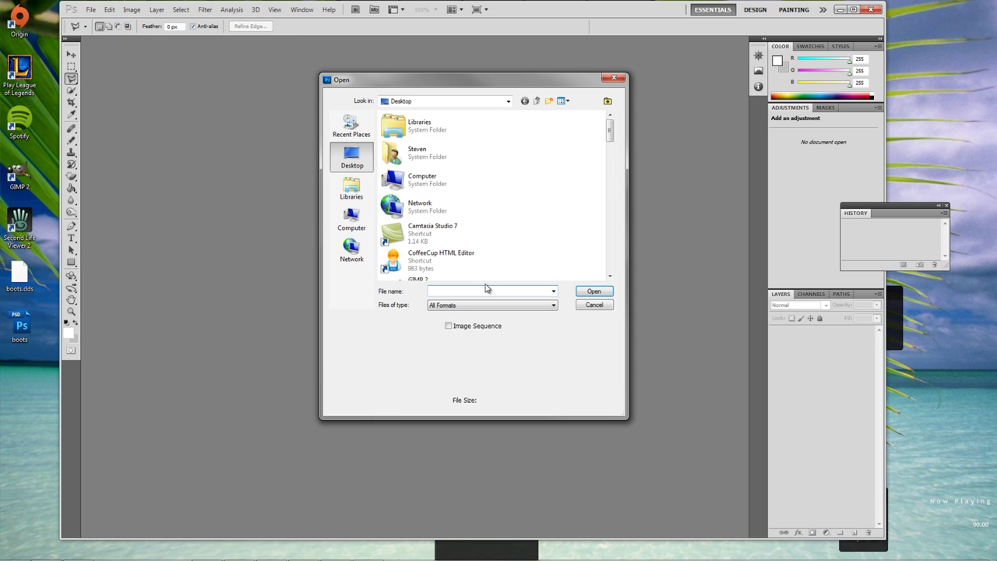
pyautogui.scroll(-10, 510, 234)
pyautogui.write('boots')
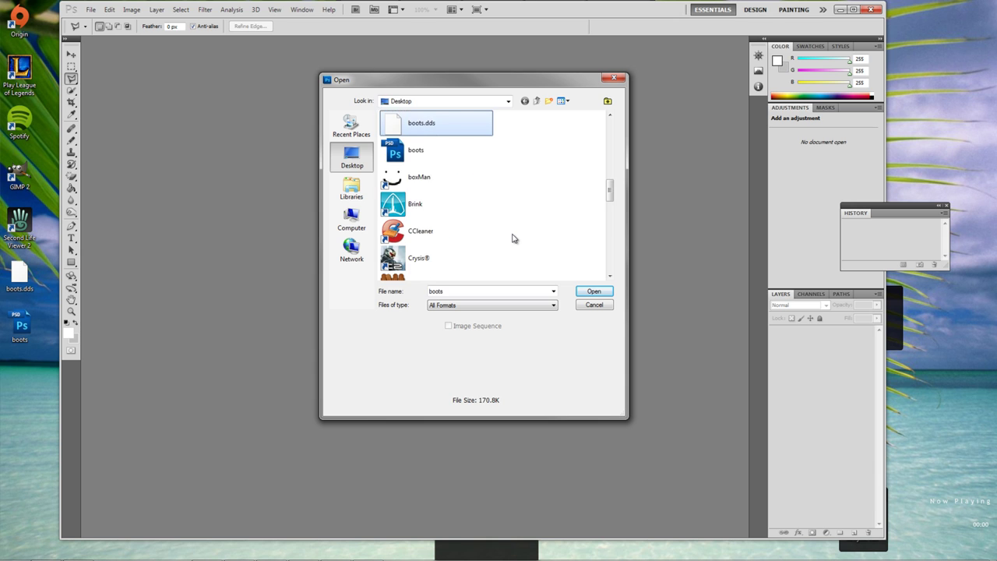
pyautogui.click(436, 151)
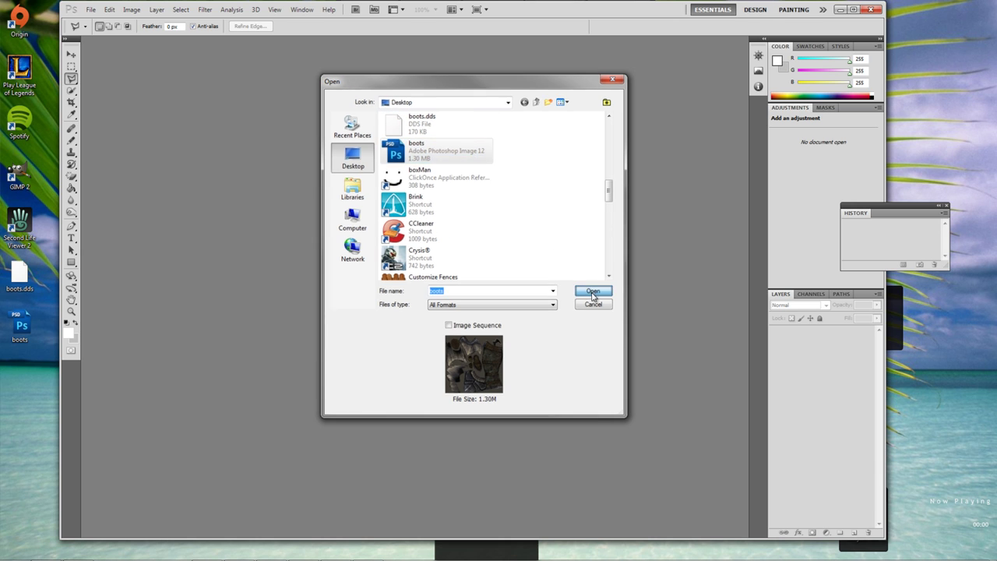
pyautogui.click(589, 290)
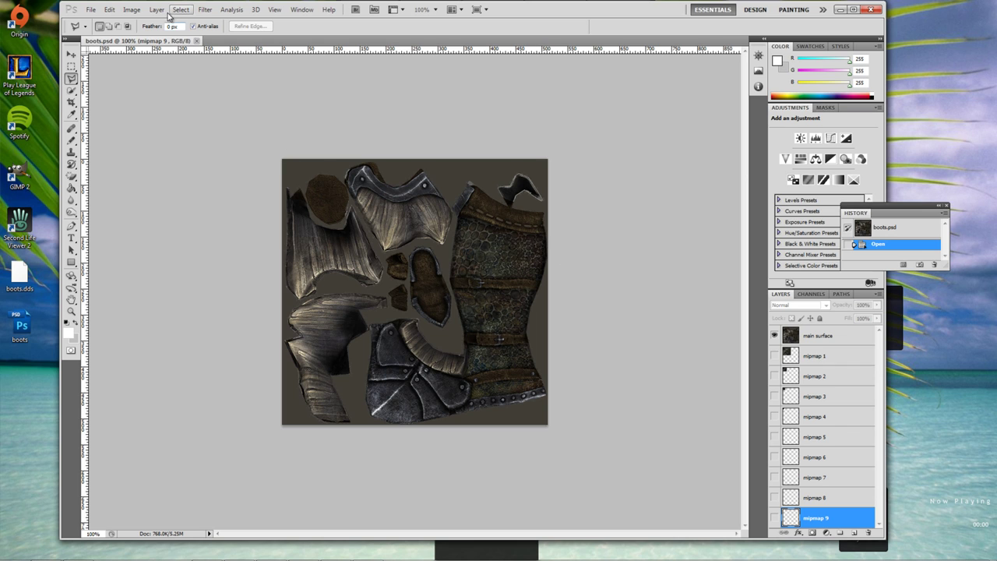
# Select the main surface layer of boots.psd for editing
pyautogui.click(159, 11)
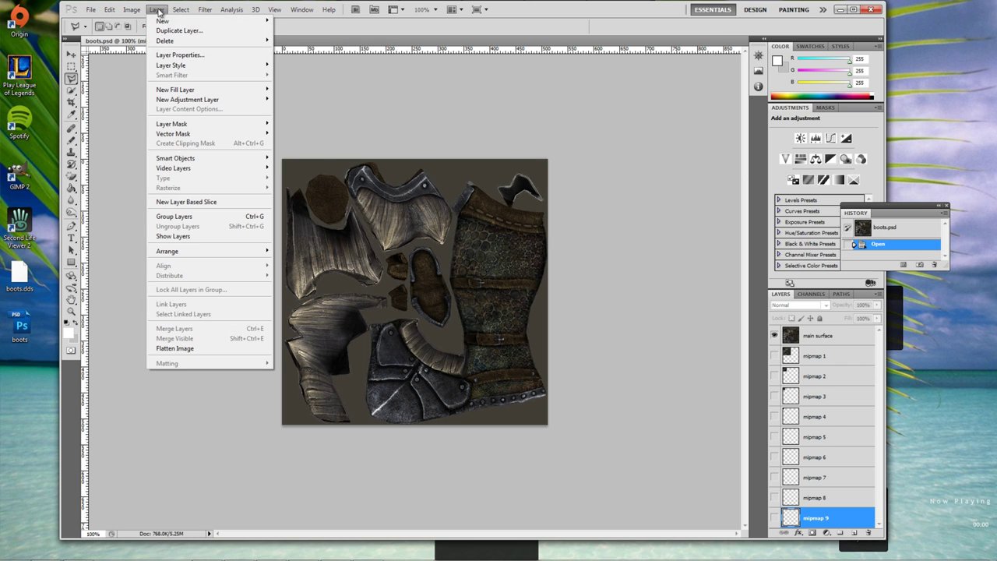
pyautogui.click(551, 237)
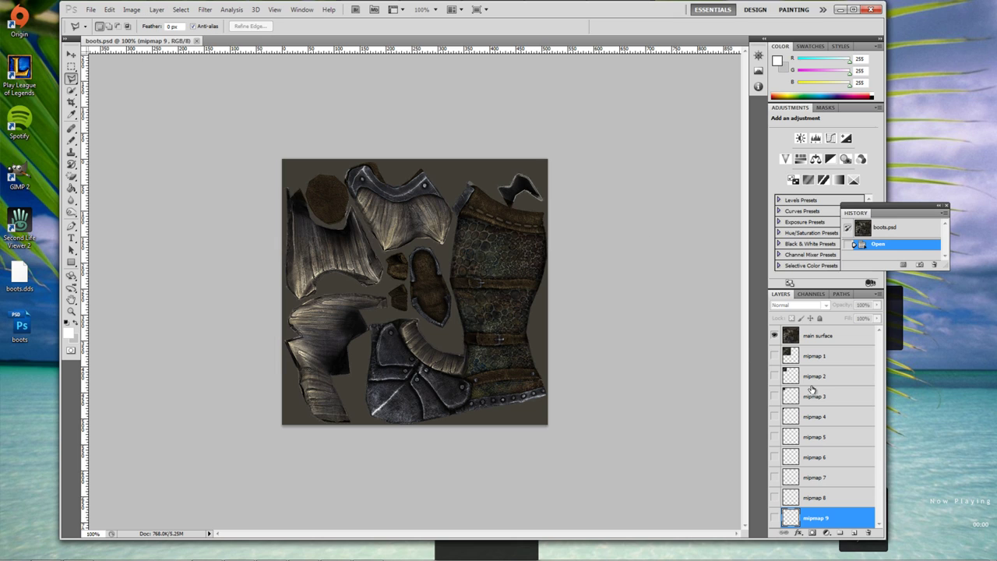
pyautogui.click(839, 343)
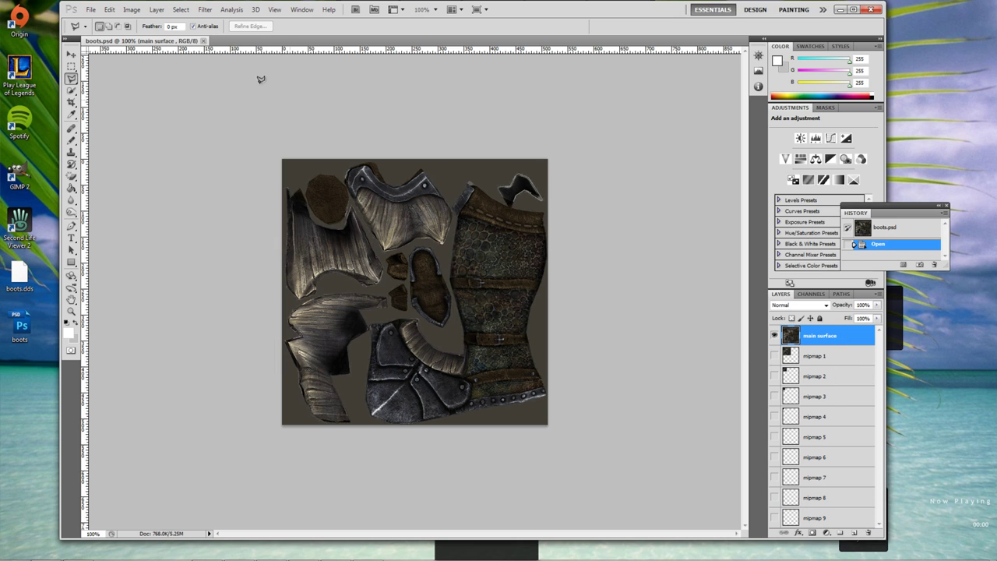
# Darken the layer with a Levels midtone gamma of 0.46 and save boots.psd
pyautogui.click(131, 9)
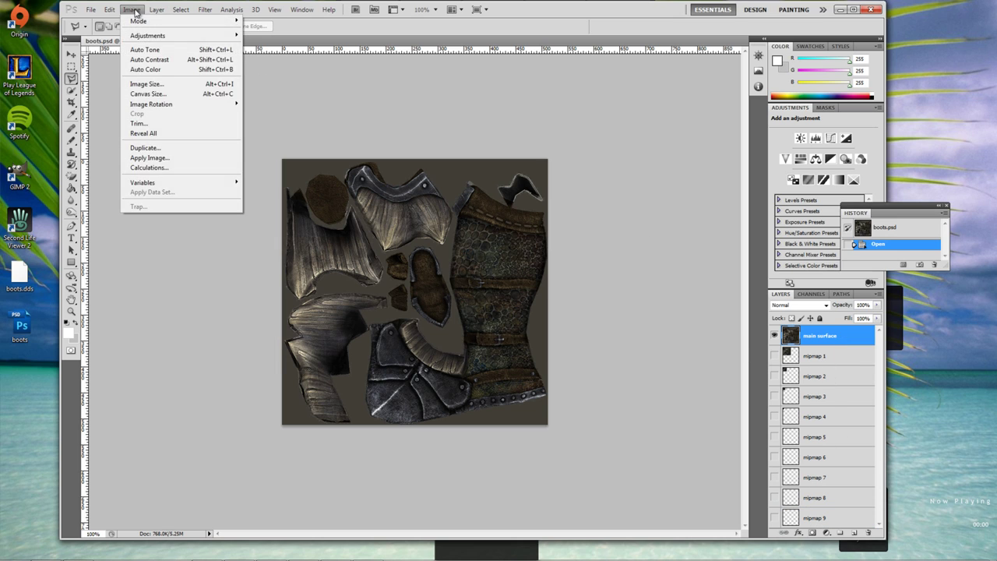
pyautogui.moveTo(165, 36)
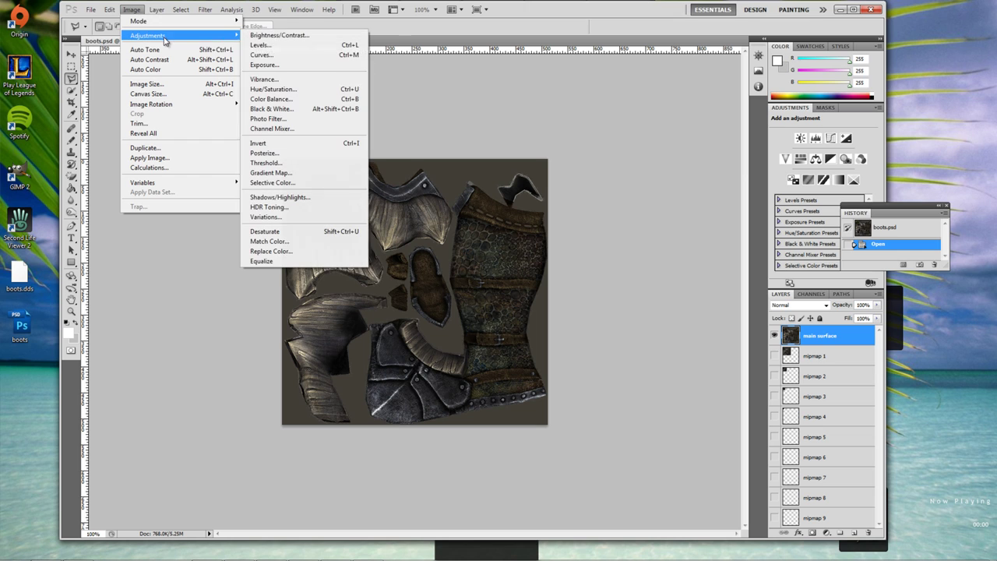
pyautogui.click(259, 47)
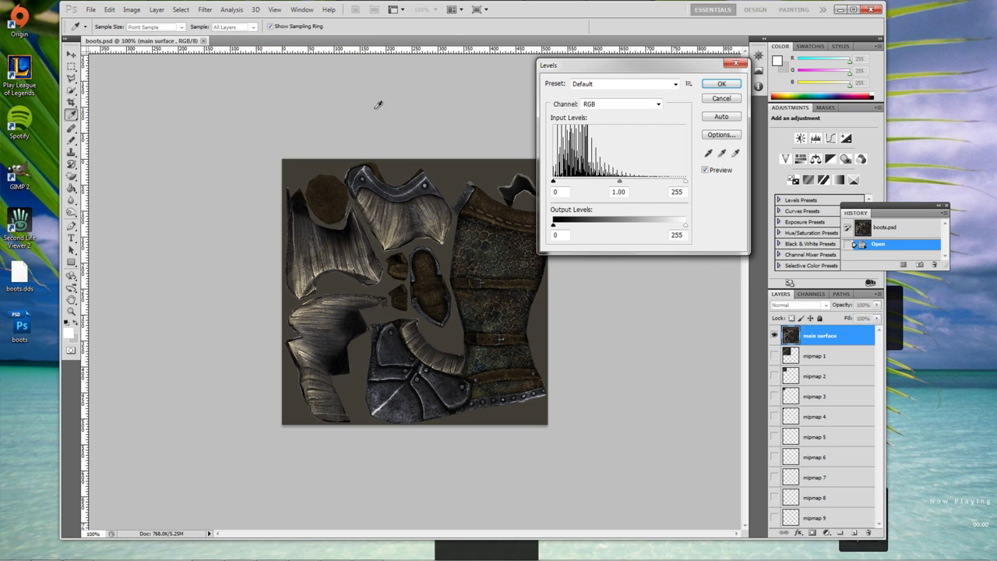
pyautogui.moveTo(624, 191); pyautogui.dragTo(591, 198)
pyautogui.write('9')
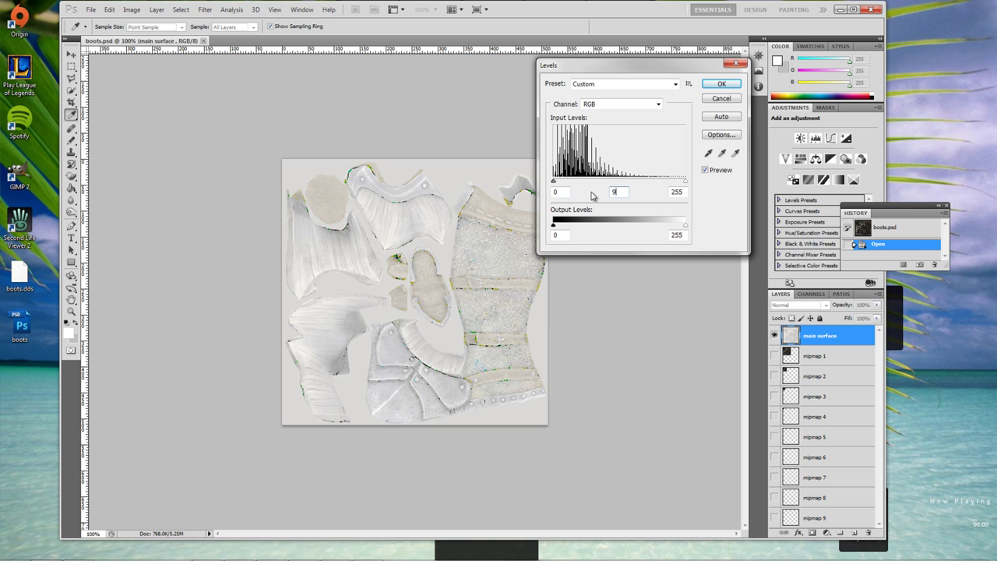
pyautogui.write('3')
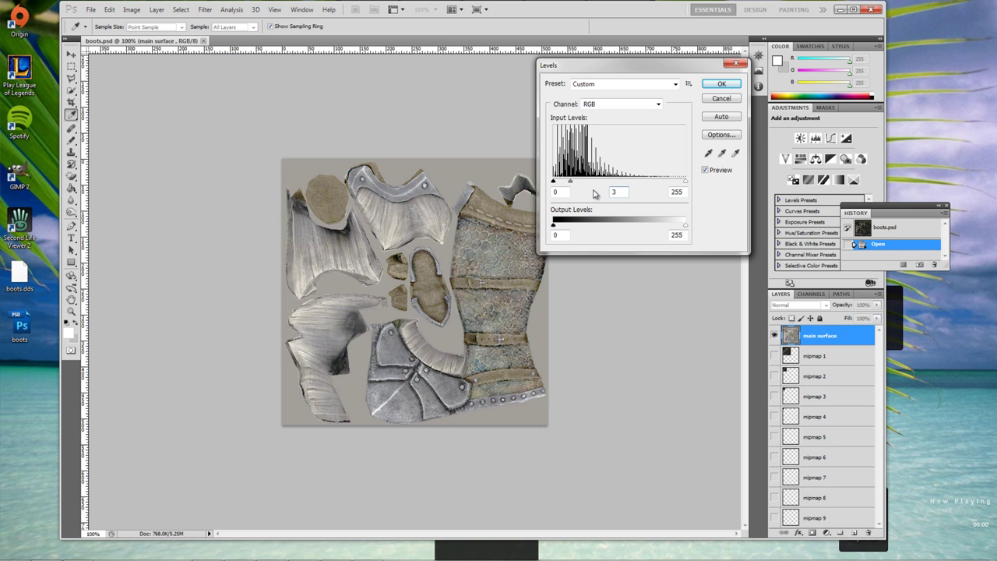
pyautogui.press('BackSpace')
pyautogui.write('2')
pyautogui.press('BackSpace')
pyautogui.write('1')
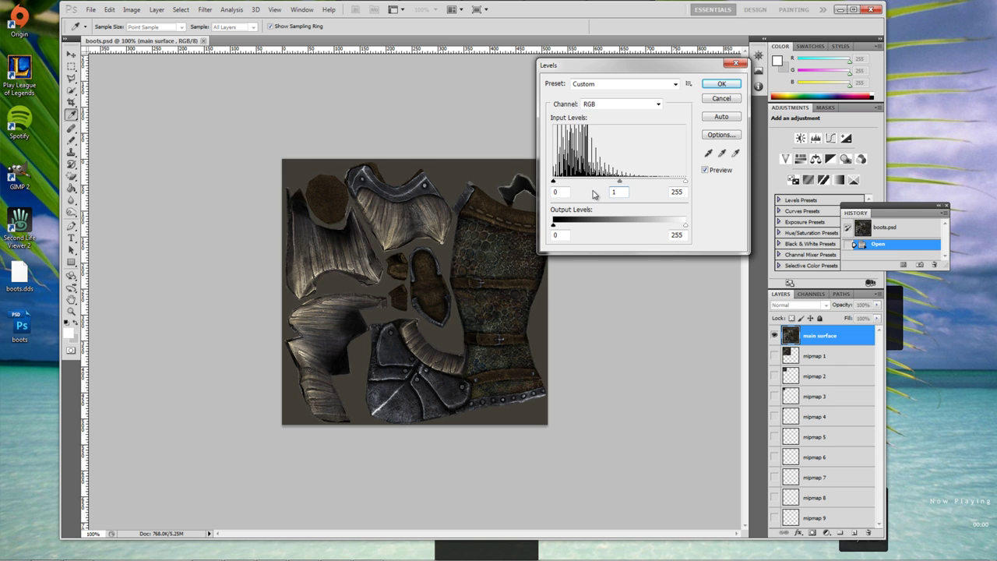
pyautogui.write('.46')
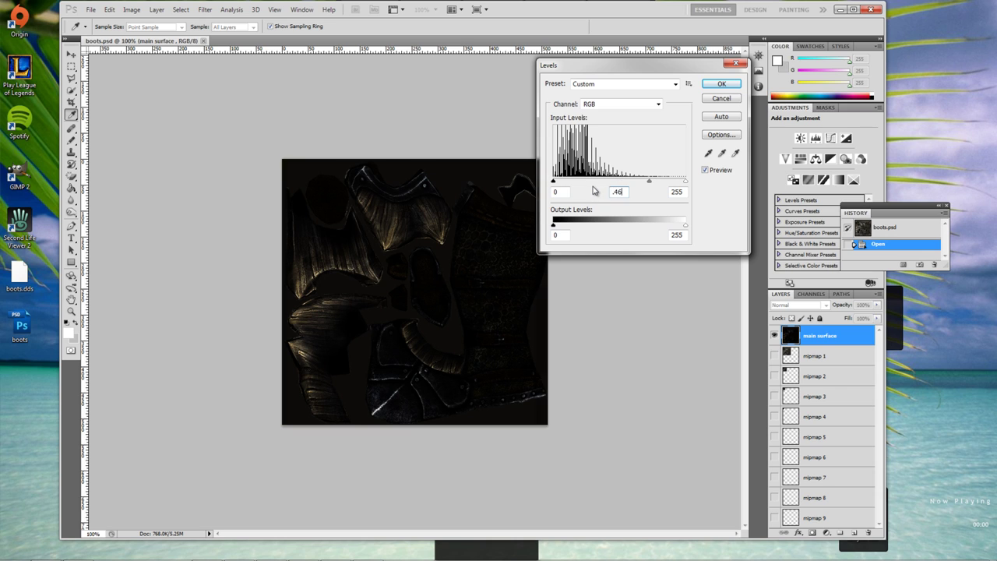
pyautogui.click(729, 81)
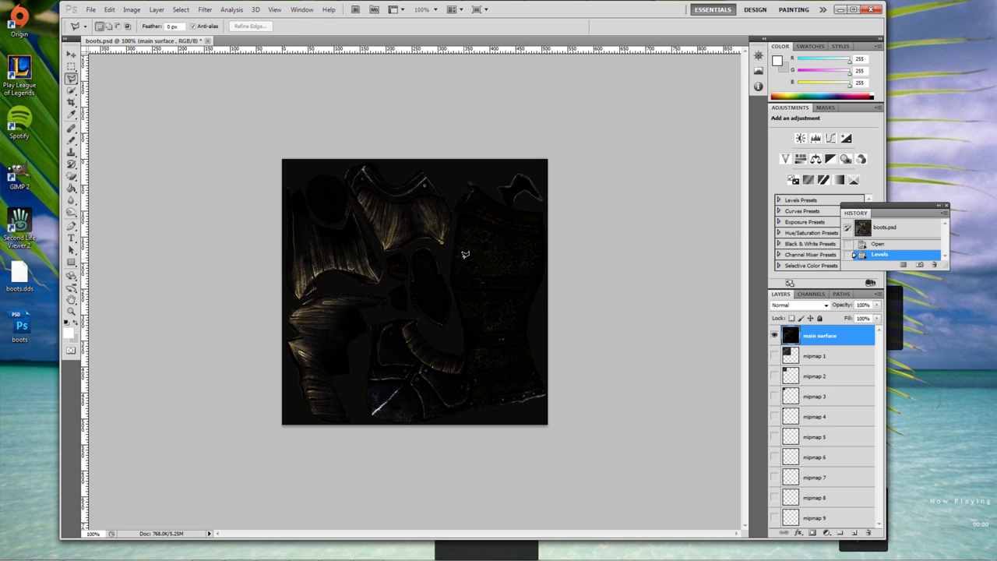
pyautogui.click(90, 9)
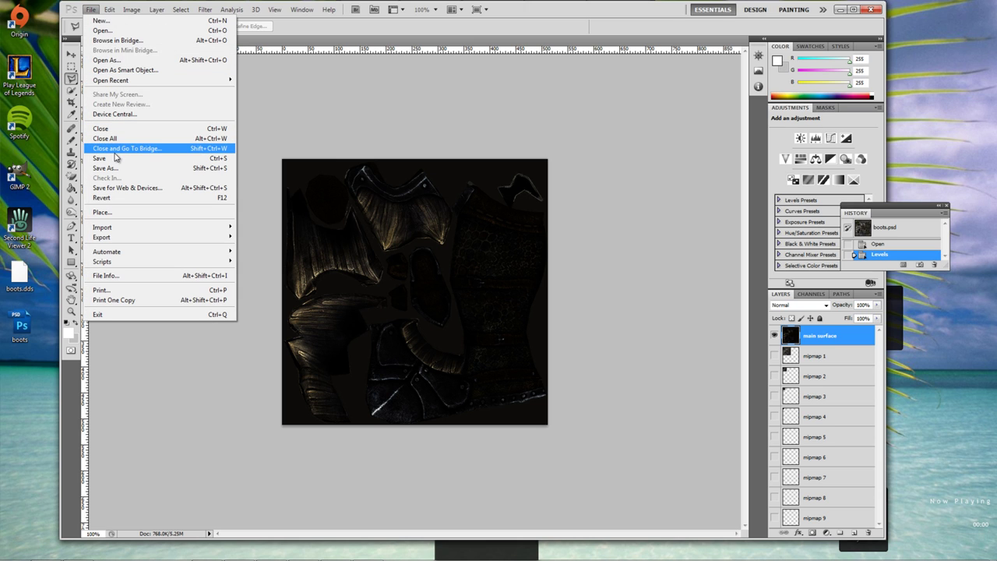
pyautogui.click(115, 159)
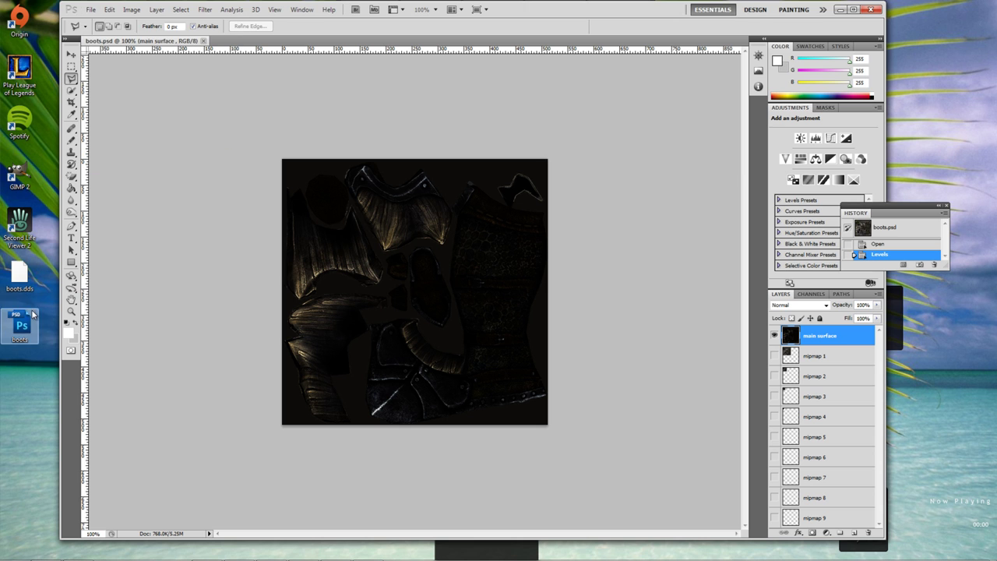
# Close Photoshop and open the darkened boots.psd in GIMP, closing the older copy
pyautogui.click(873, 10)
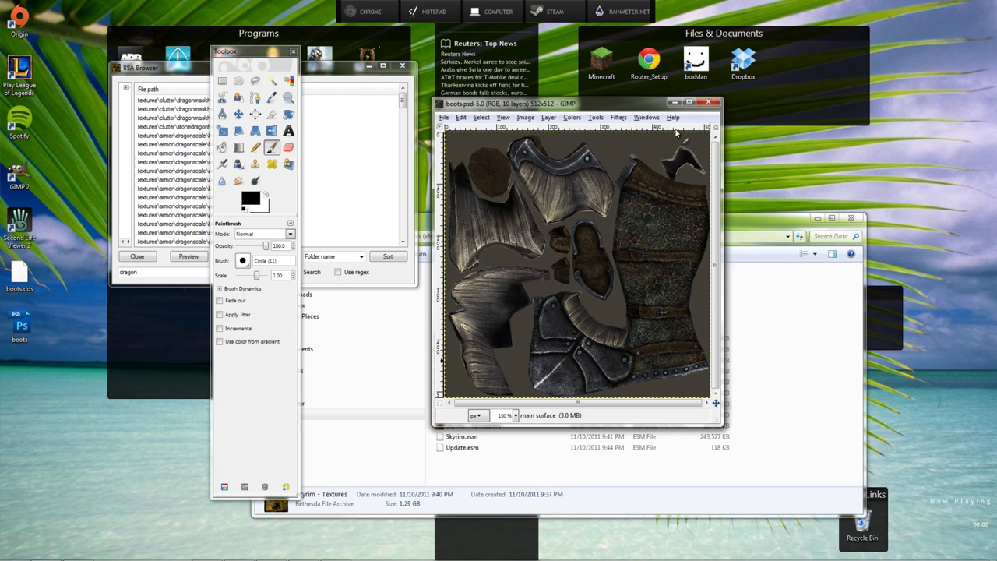
pyautogui.click(444, 117)
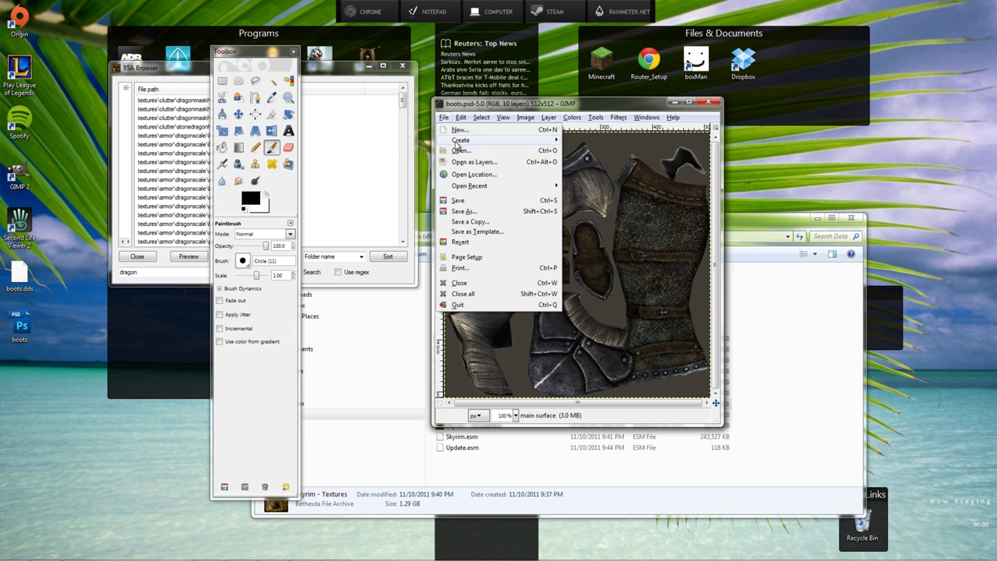
pyautogui.click(458, 151)
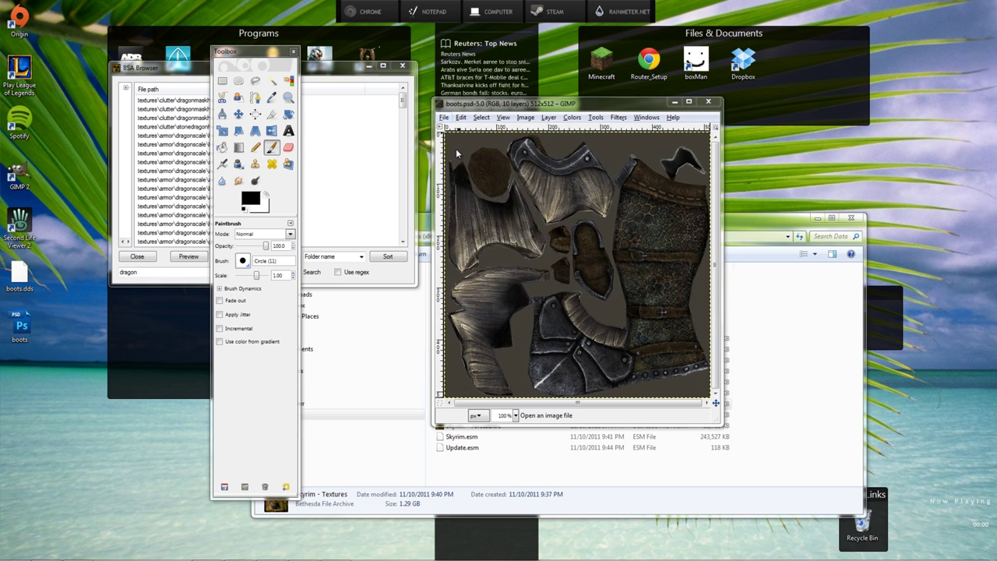
pyautogui.click(20, 328)
pyautogui.click(322, 147)
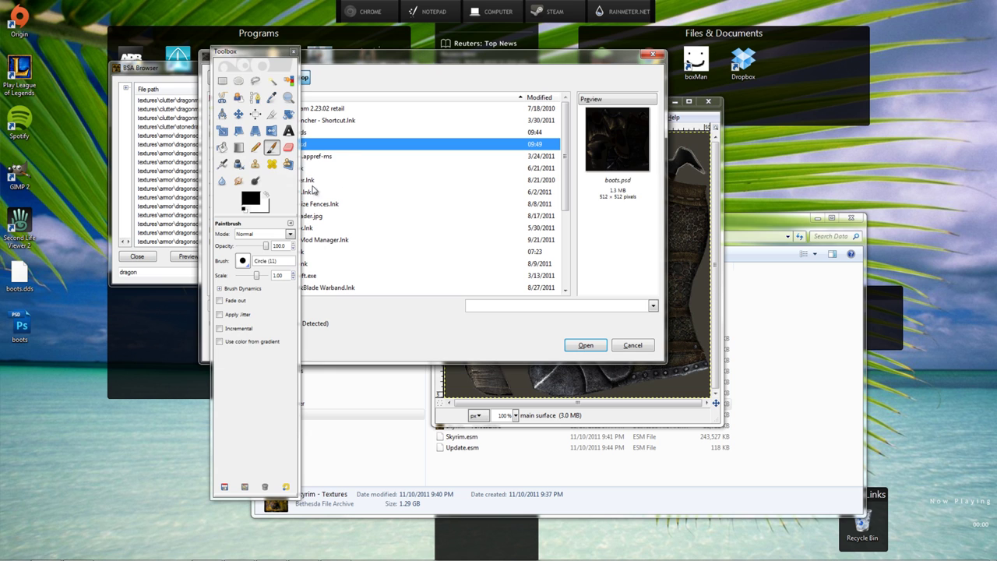
pyautogui.click(584, 345)
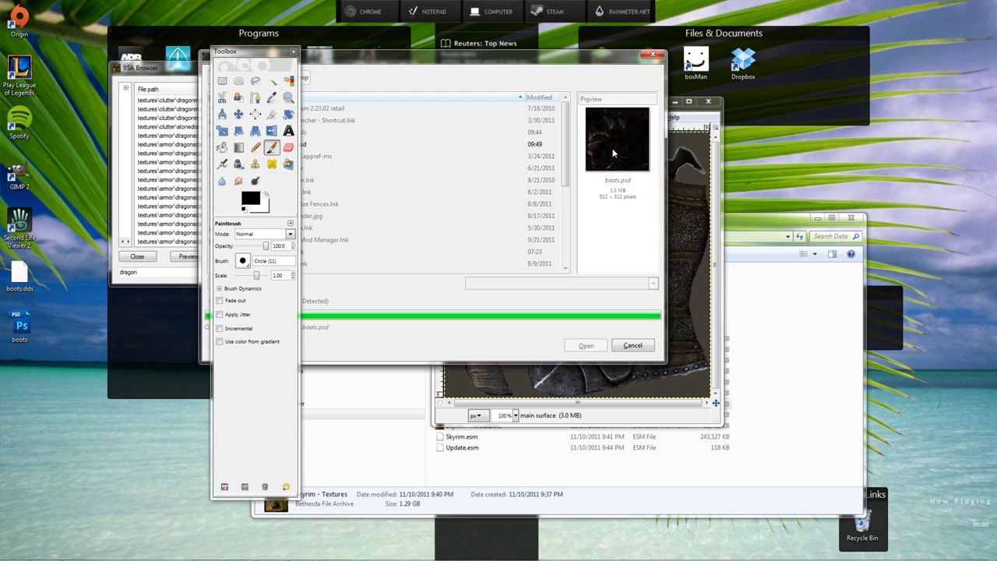
pyautogui.moveTo(333, 108); pyautogui.dragTo(621, 158)
pyautogui.click(708, 101)
pyautogui.moveTo(525, 161); pyautogui.dragTo(570, 48)
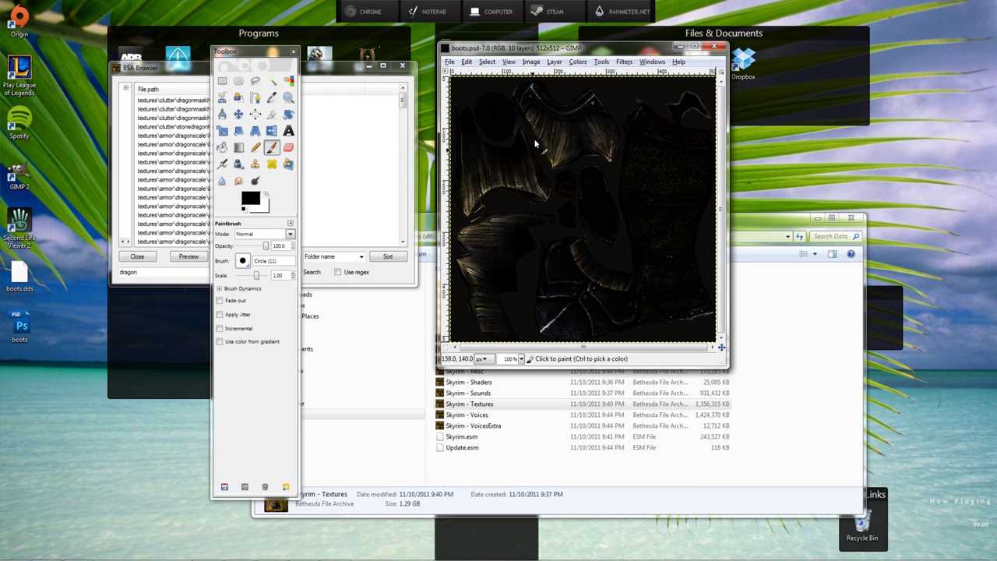
# Save a DDS copy as boots.dds on the Desktop, replacing the old file, default settings
pyautogui.click(450, 61)
pyautogui.click(483, 166)
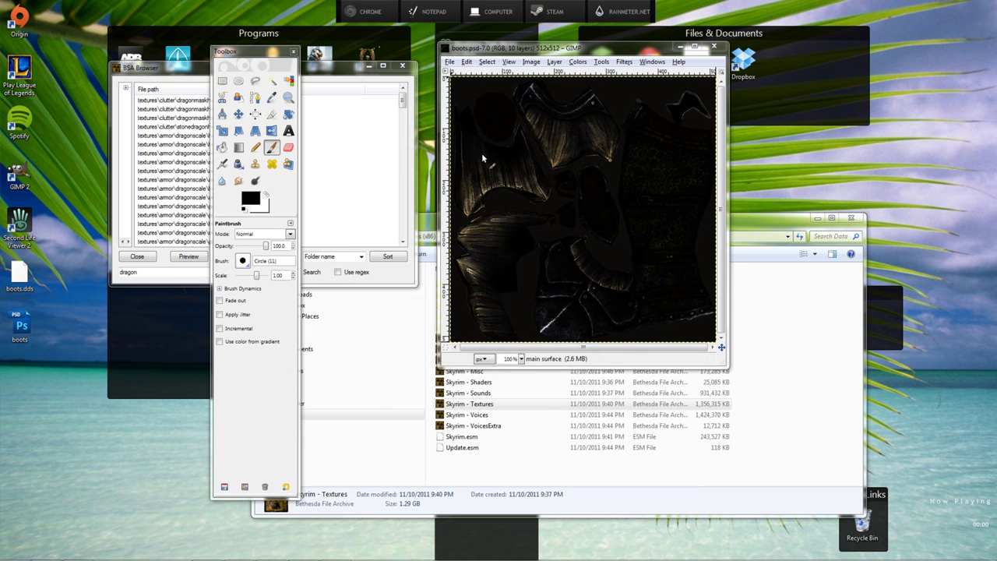
pyautogui.click(405, 376)
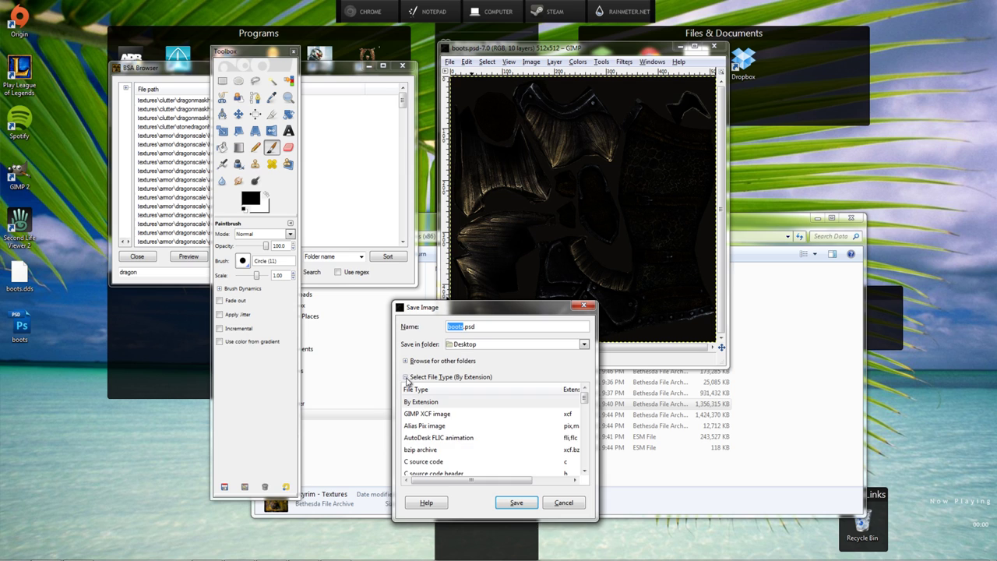
pyautogui.scroll(-3, 457, 446)
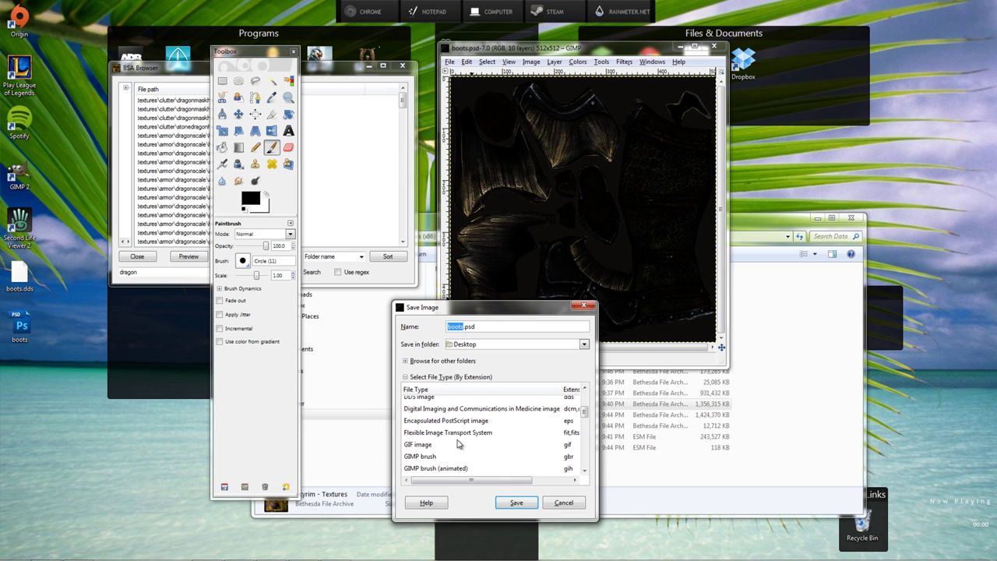
pyautogui.scroll(1, 451, 441)
pyautogui.click(421, 412)
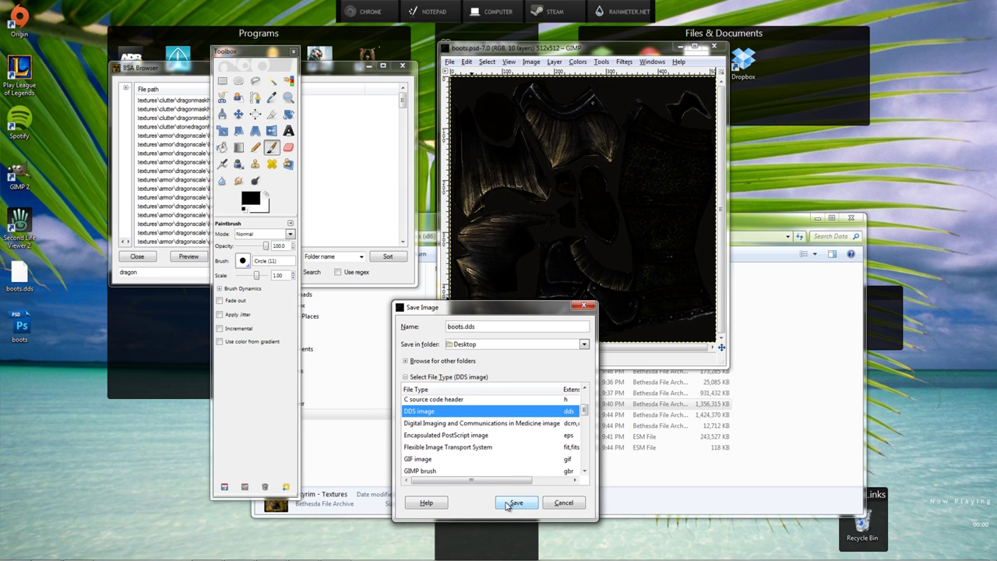
pyautogui.click(507, 504)
pyautogui.click(529, 458)
pyautogui.click(564, 454)
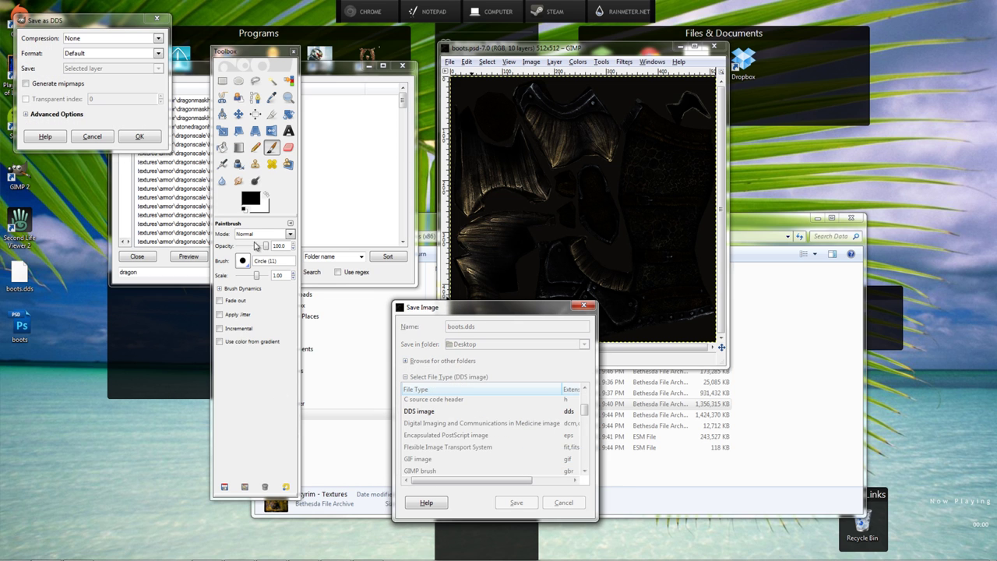
pyautogui.click(137, 136)
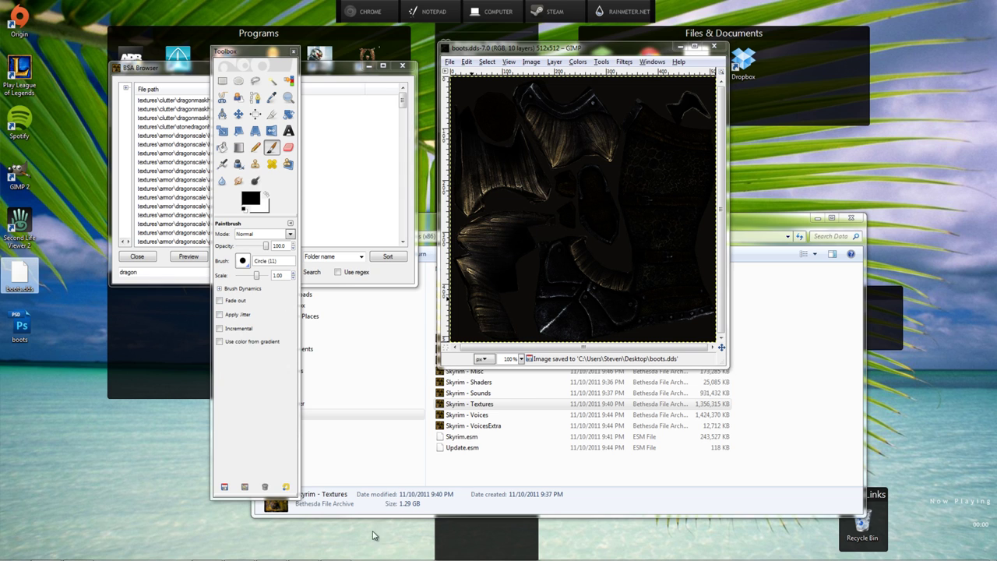
# Delete the leftover textures and New folder folders from Skyrim's Data folder
pyautogui.click(503, 471)
pyautogui.click(487, 318)
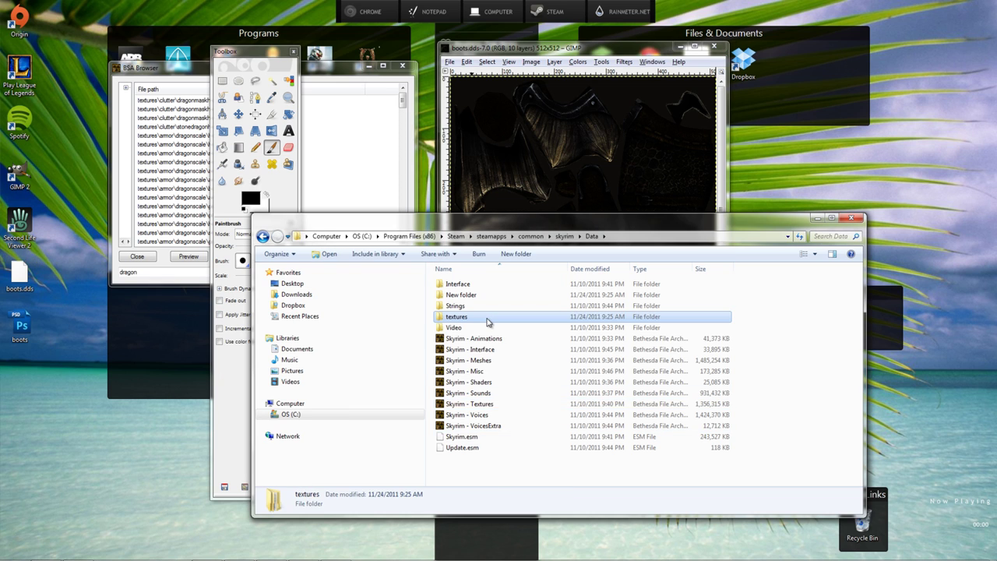
pyautogui.press('Delete')
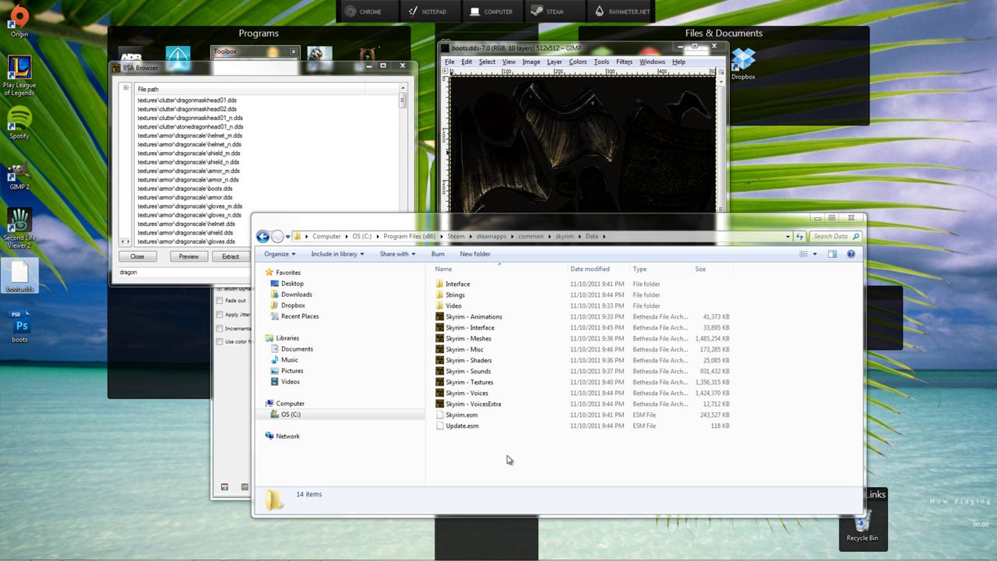
# Create a new textures folder in the Data folder
pyautogui.rightClick(458, 467)
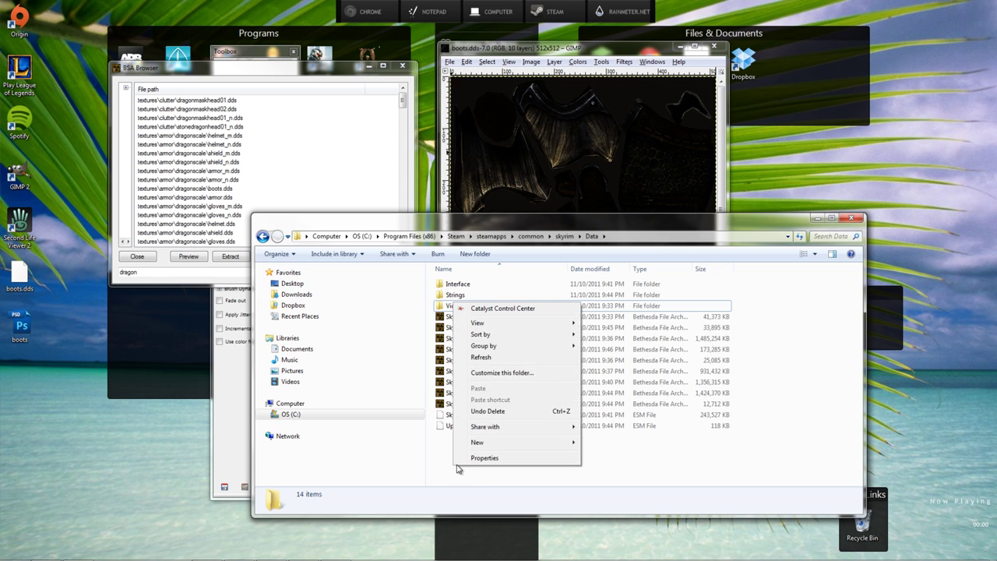
pyautogui.click(470, 488)
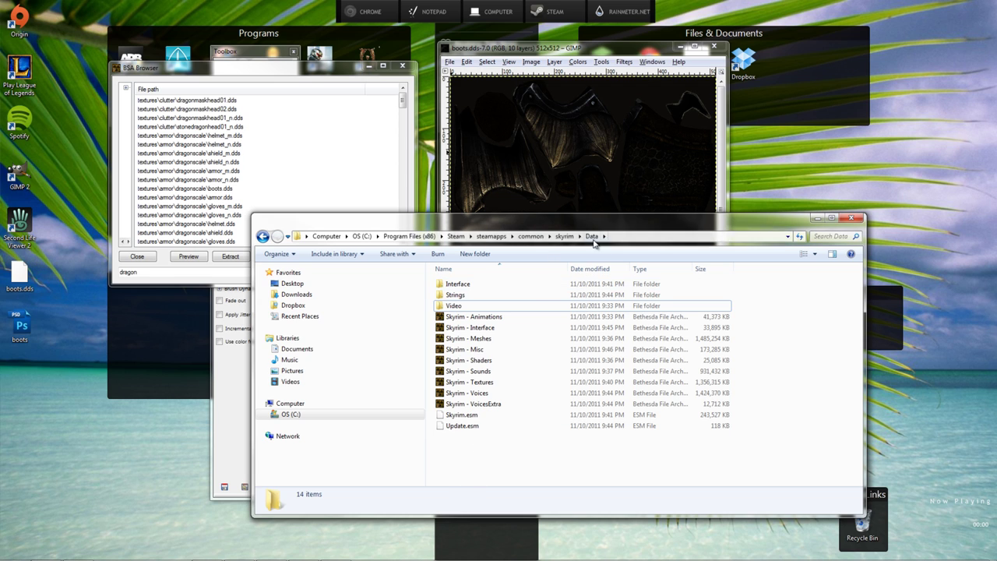
pyautogui.click(503, 382)
pyautogui.rightClick(498, 472)
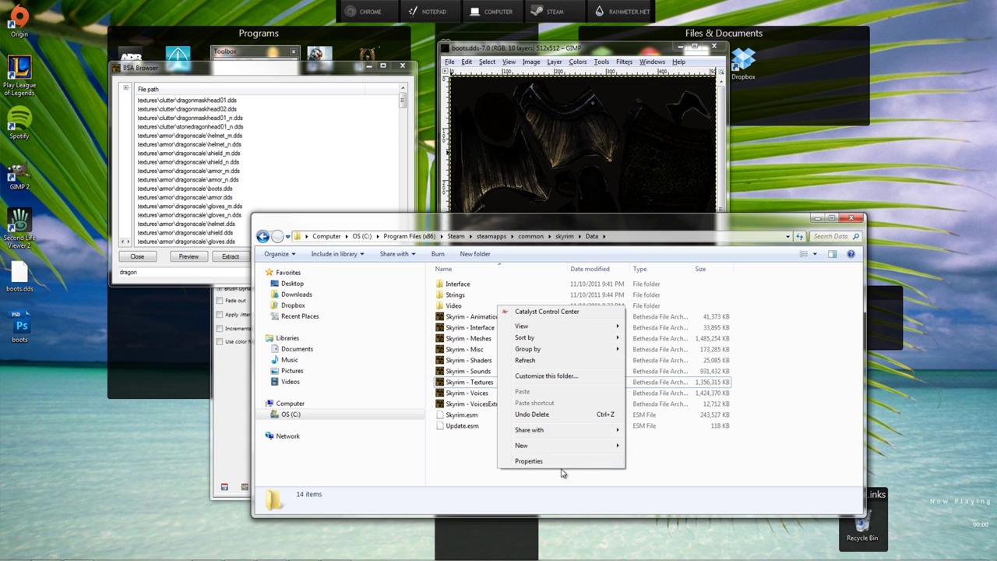
pyautogui.moveTo(564, 446)
pyautogui.click(655, 447)
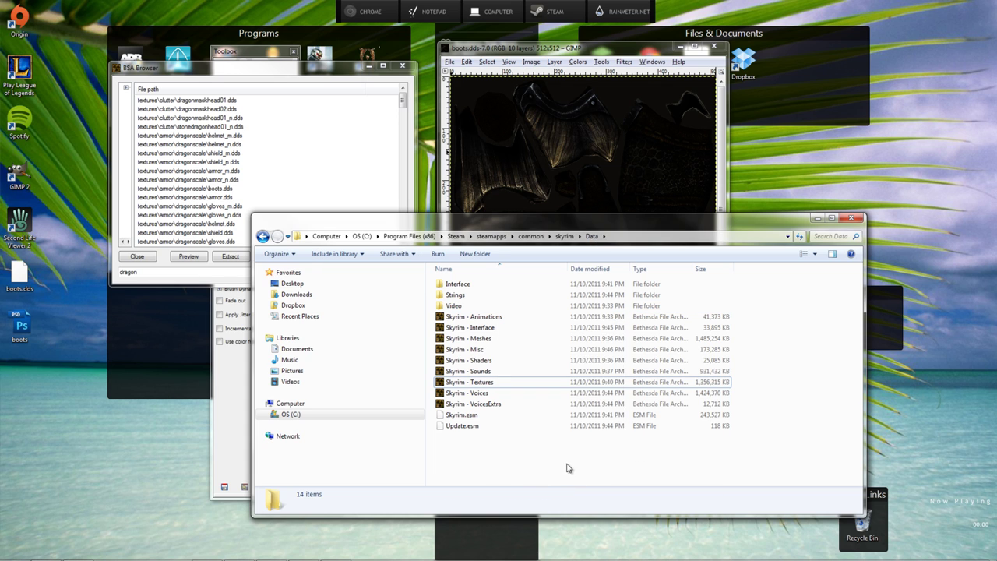
pyautogui.rightClick(569, 470)
pyautogui.moveTo(619, 441)
pyautogui.click(709, 444)
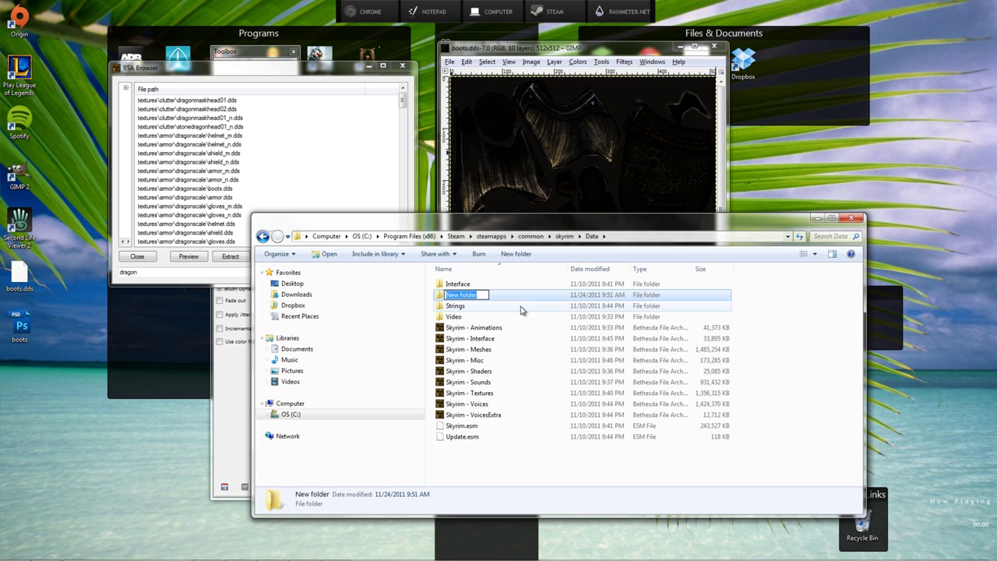
pyautogui.write('textures')
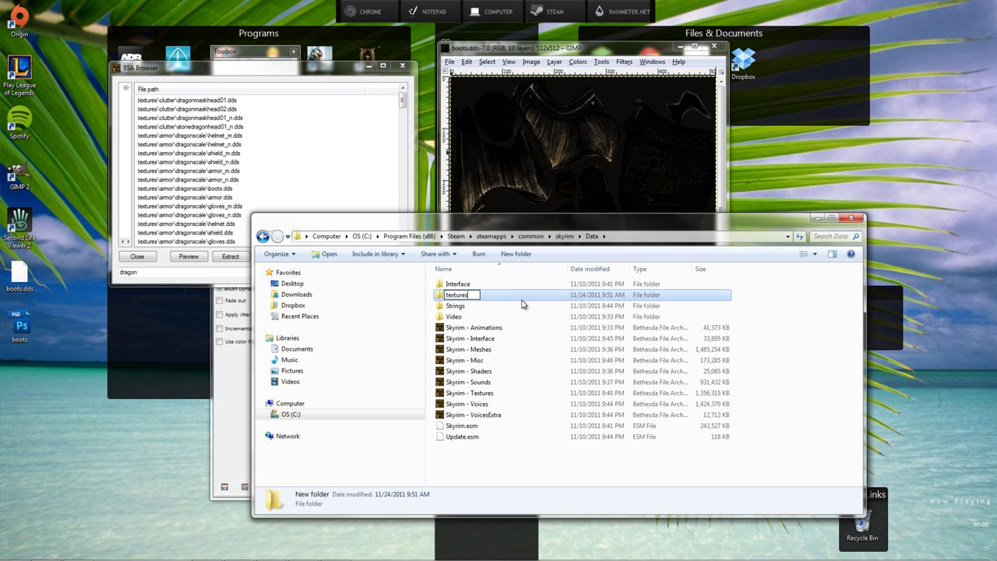
pyautogui.press('Return')
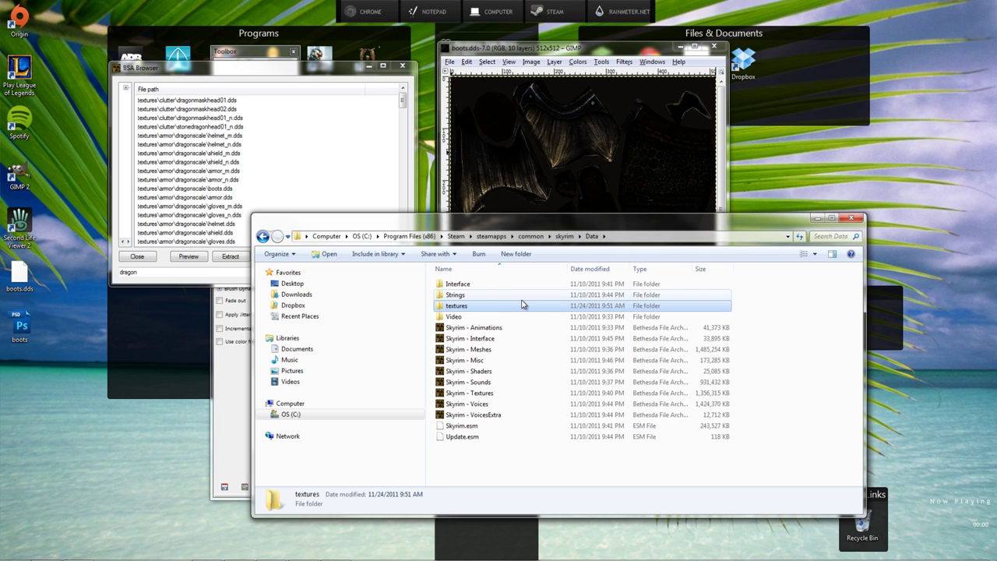
# Create an armor subfolder inside textures
pyautogui.doubleClick(460, 306)
pyautogui.rightClick(505, 331)
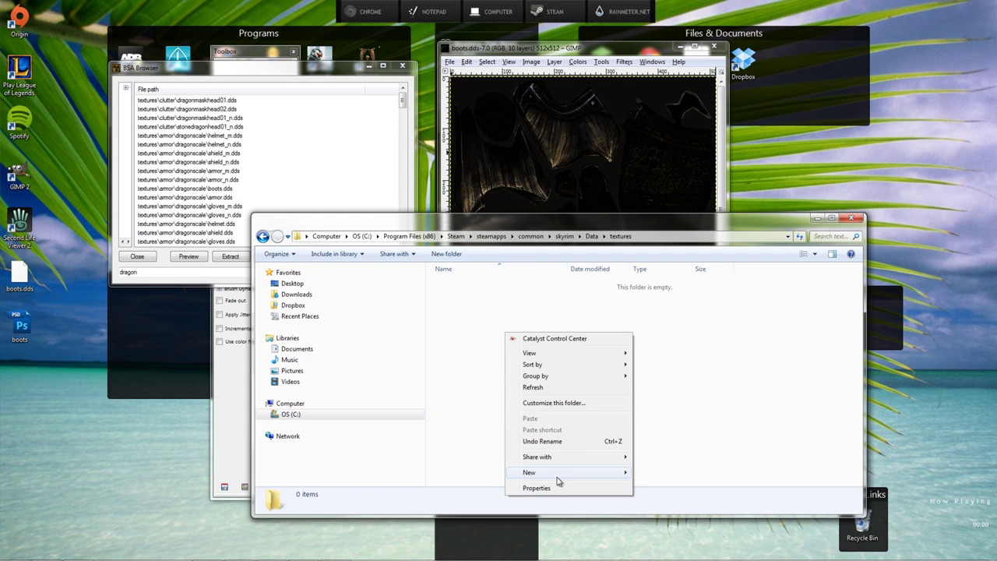
pyautogui.moveTo(592, 472)
pyautogui.click(662, 363)
pyautogui.write('armor')
pyautogui.press('Return')
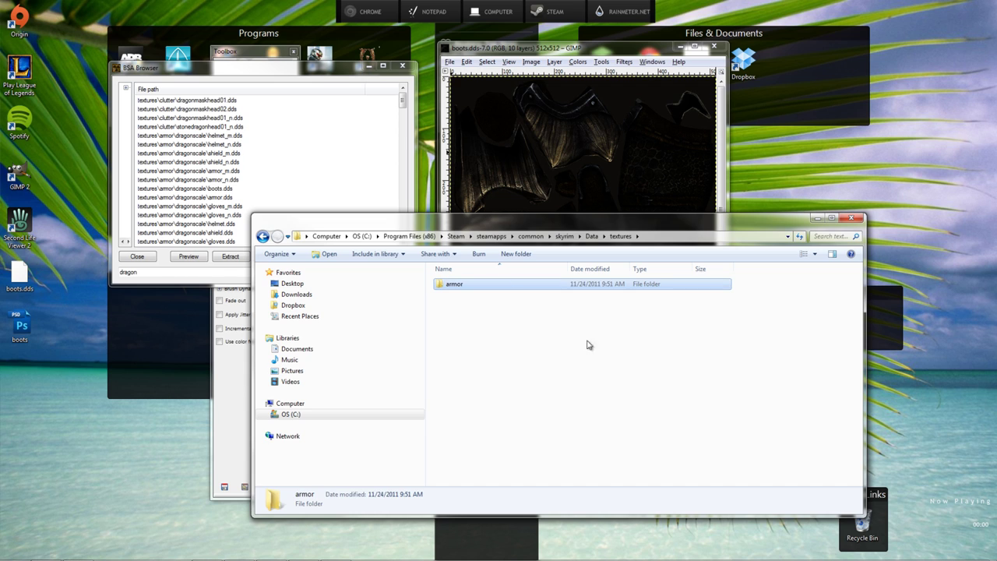
# Create a dragonscale subfolder inside armor and move boots.dds from the desktop into it
pyautogui.doubleClick(457, 285)
pyautogui.rightClick(525, 337)
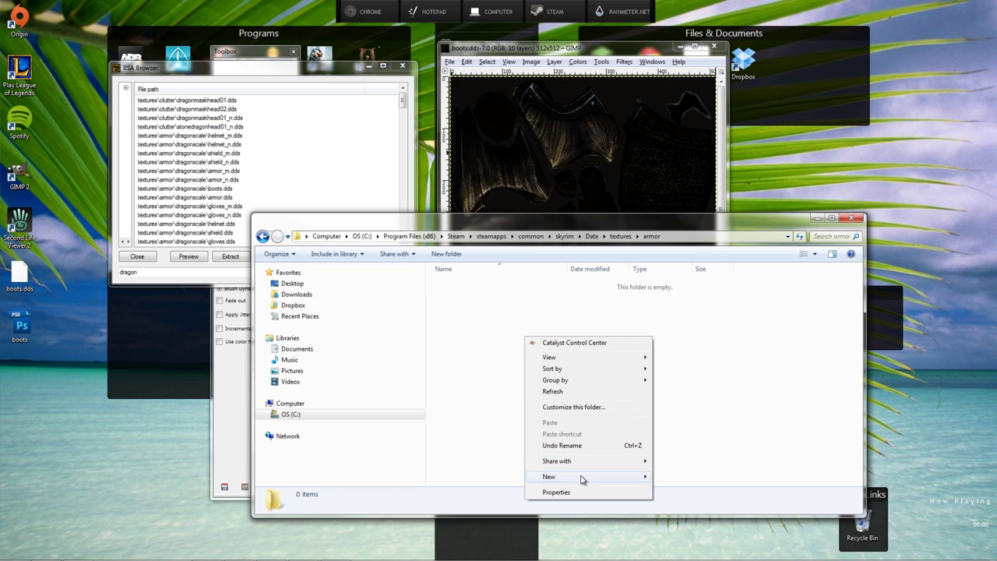
pyautogui.moveTo(582, 476)
pyautogui.click(704, 372)
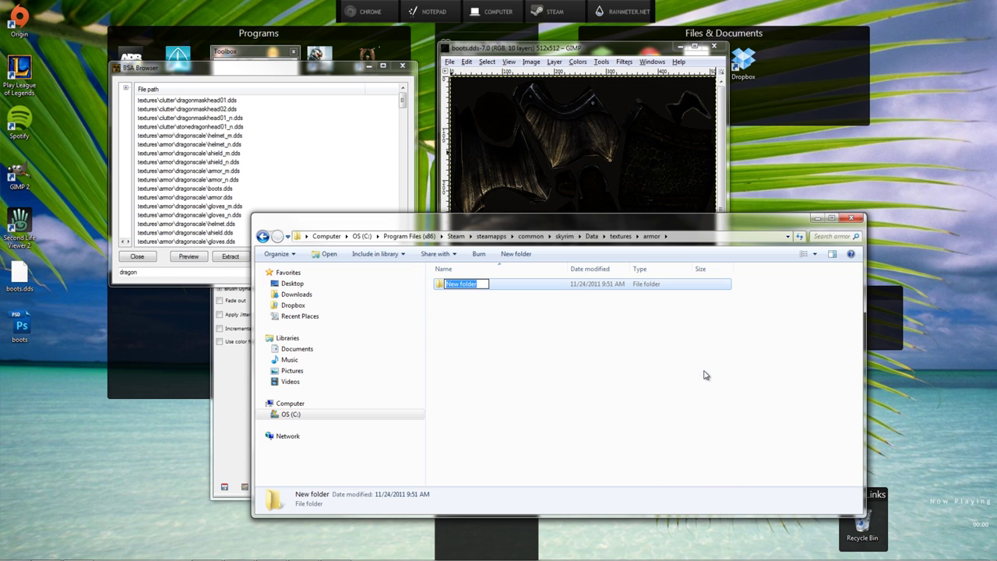
pyautogui.write('dragonscale')
pyautogui.press('Return')
pyautogui.doubleClick(458, 285)
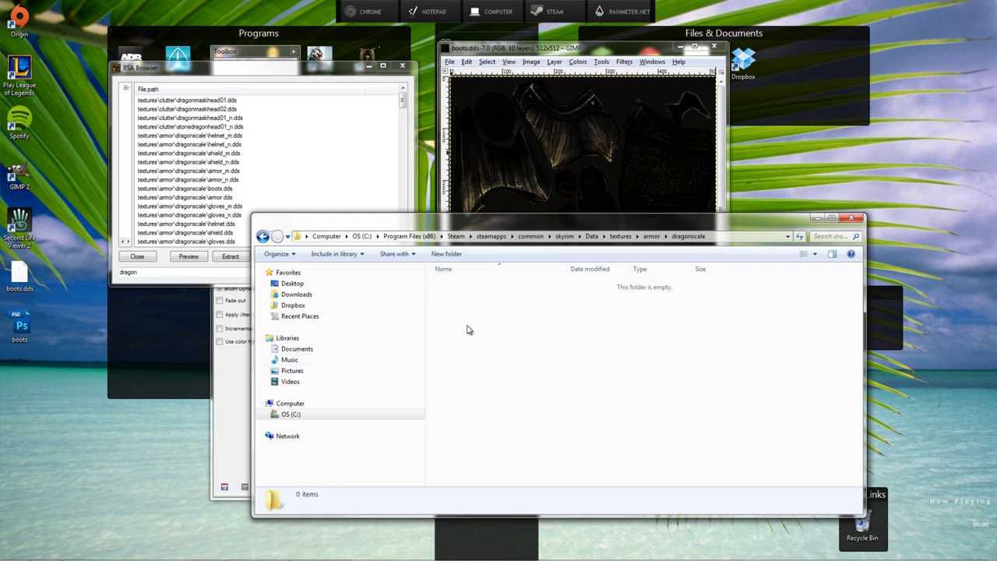
pyautogui.moveTo(34, 290); pyautogui.dragTo(595, 340)
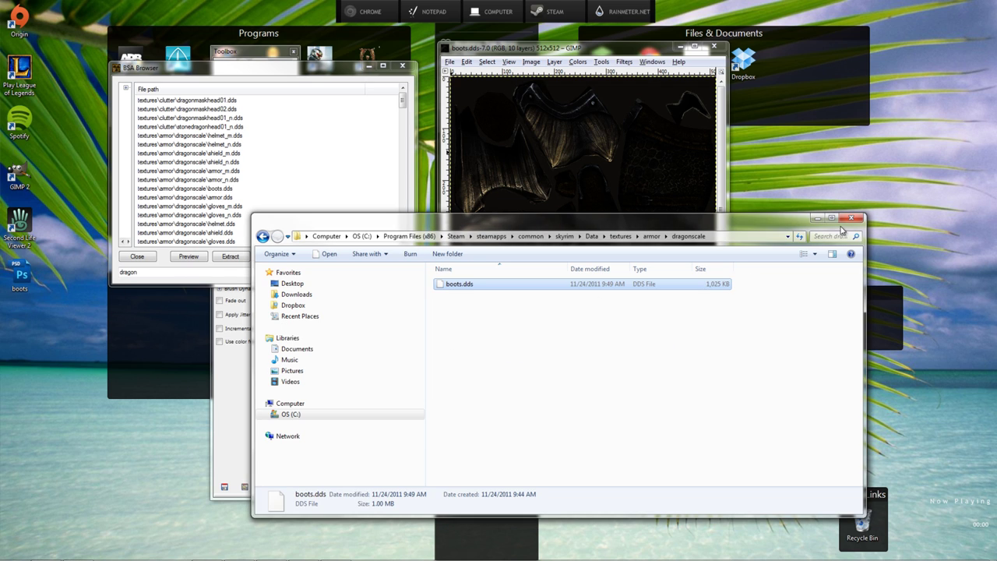
# Erase a test stroke on boots.dds, then close the image without saving
pyautogui.click(630, 192)
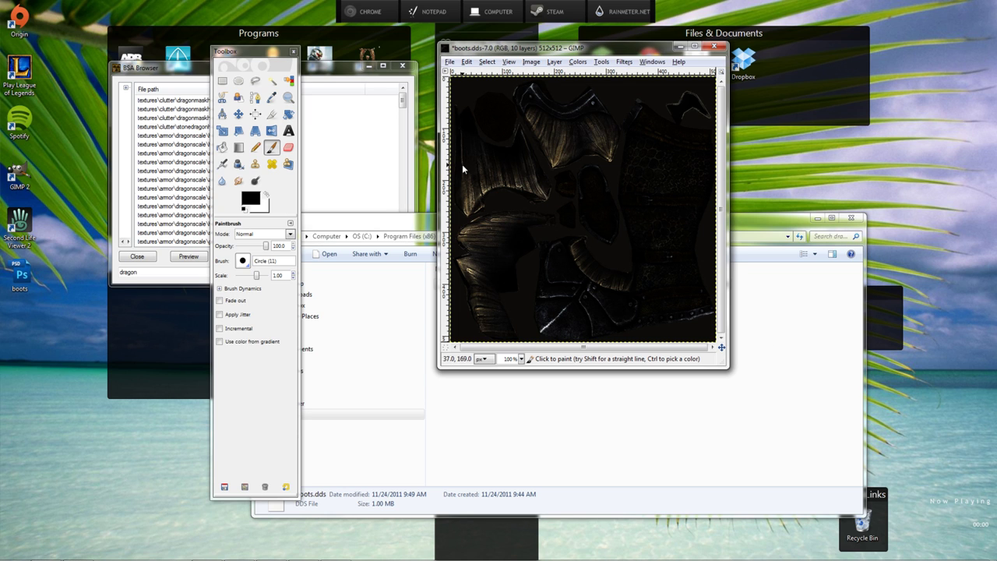
pyautogui.click(288, 147)
pyautogui.moveTo(498, 176); pyautogui.dragTo(619, 167)
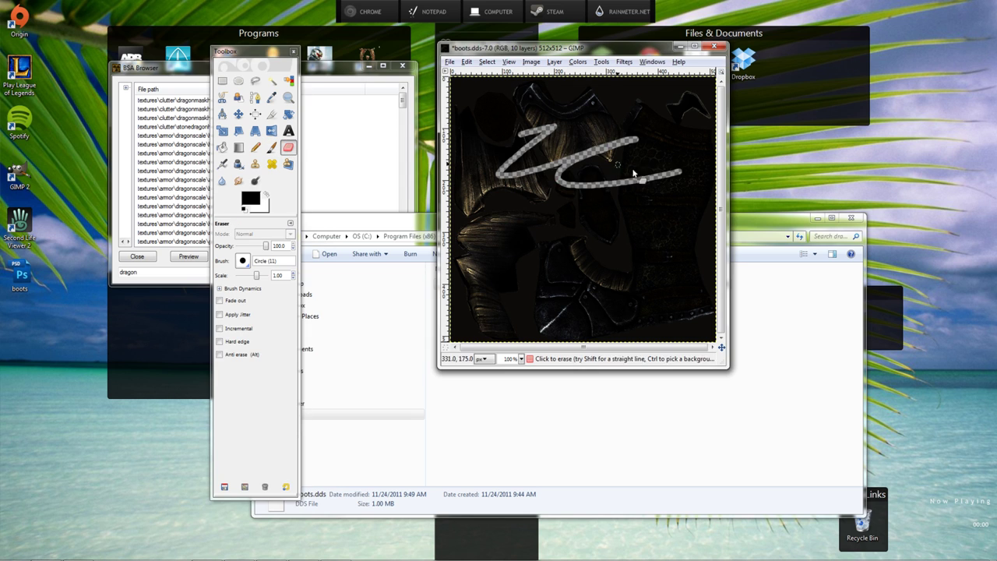
pyautogui.click(713, 47)
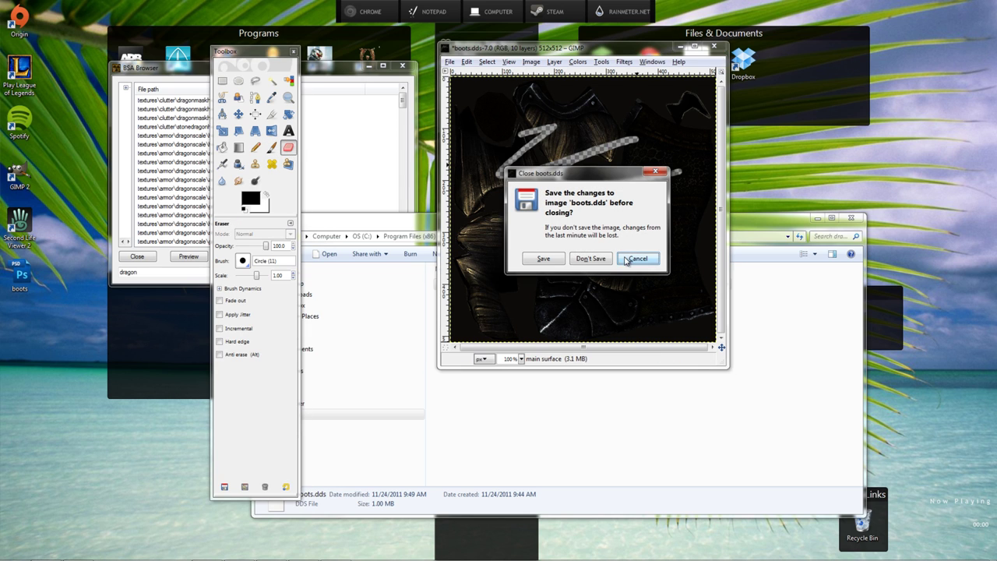
pyautogui.click(590, 259)
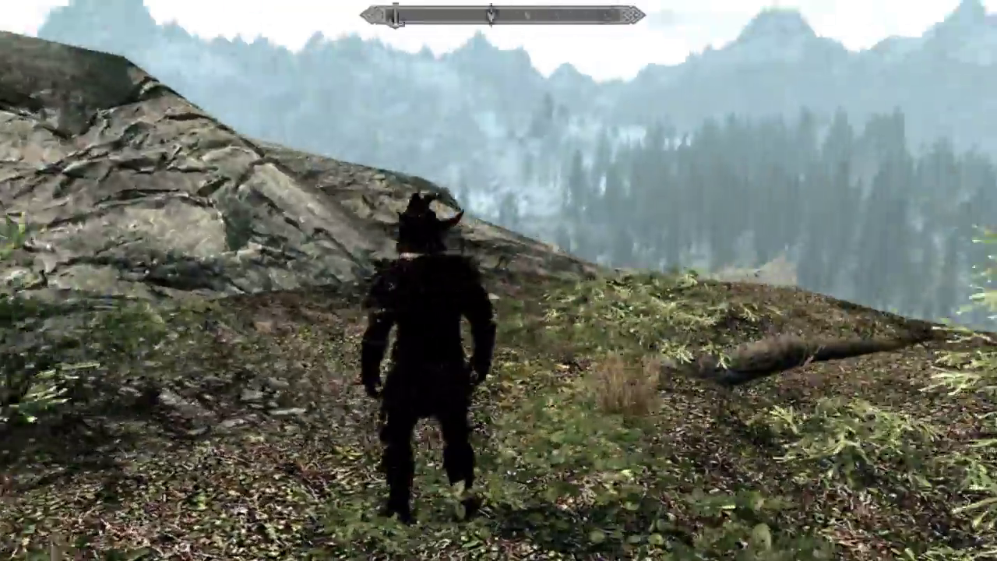
# Open the in-game character menu to view the blackened dragonscale armour
pyautogui.press('Tab')
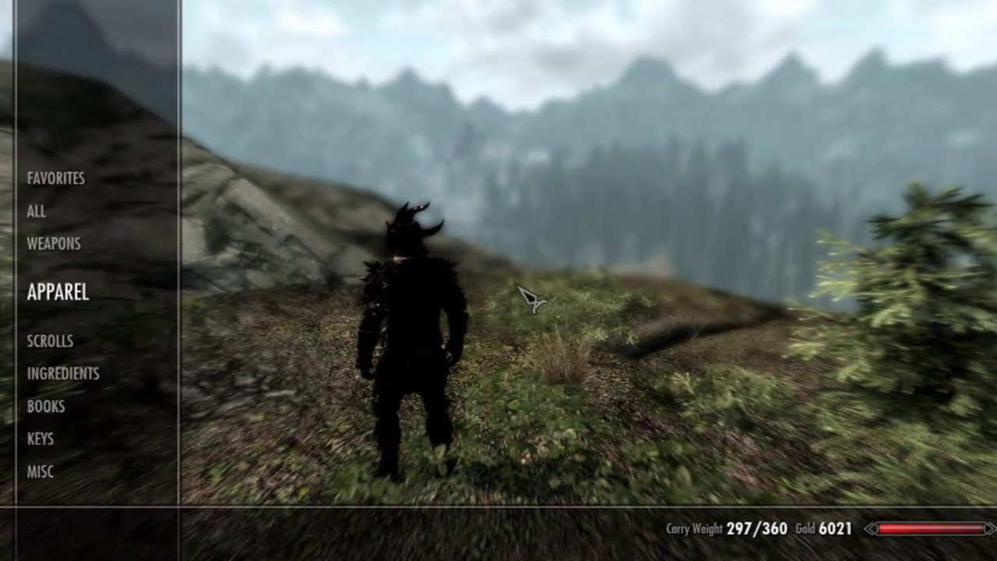